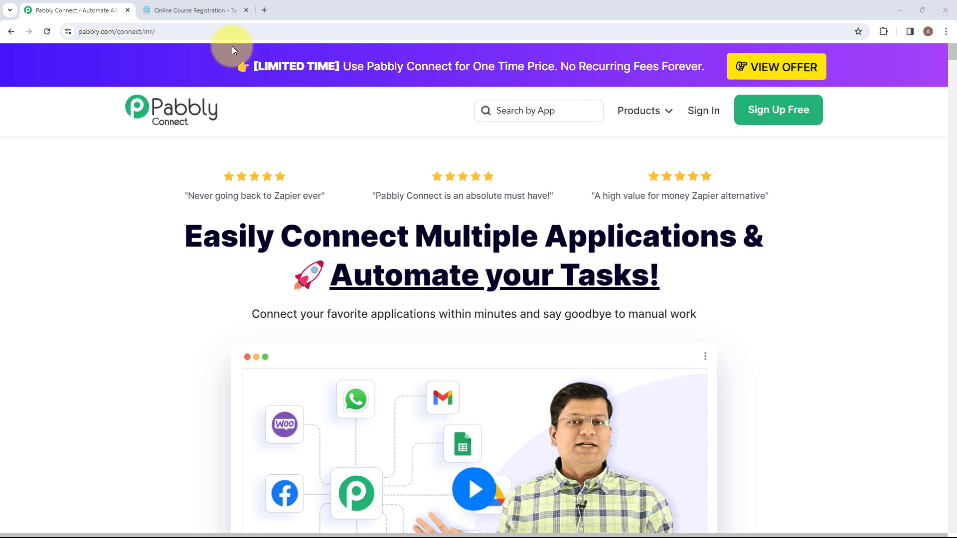
Sign in to the existing Pabbly account and open the Pabbly Connect dashboard
left_click(204, 10)
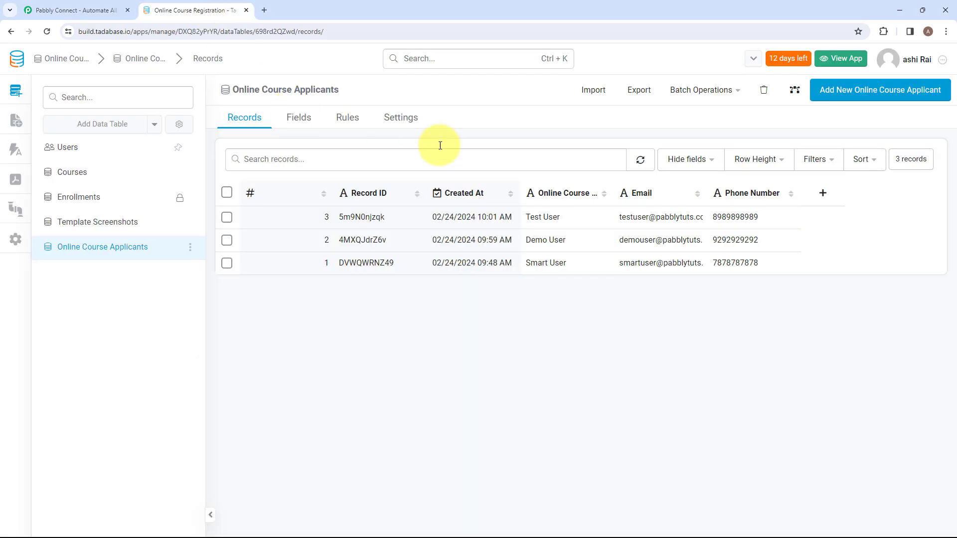
left_click(107, 10)
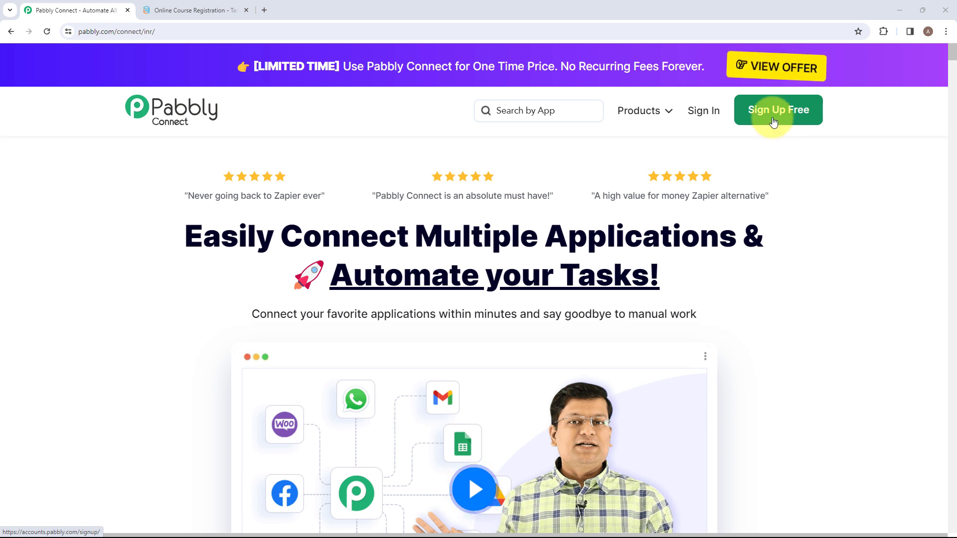
left_click(707, 115)
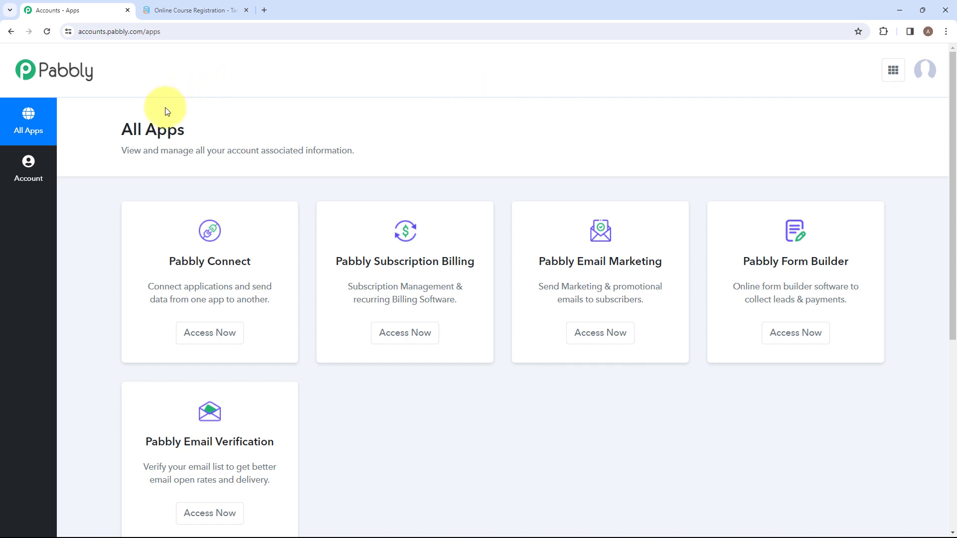
left_click_drag(124, 128, 182, 131)
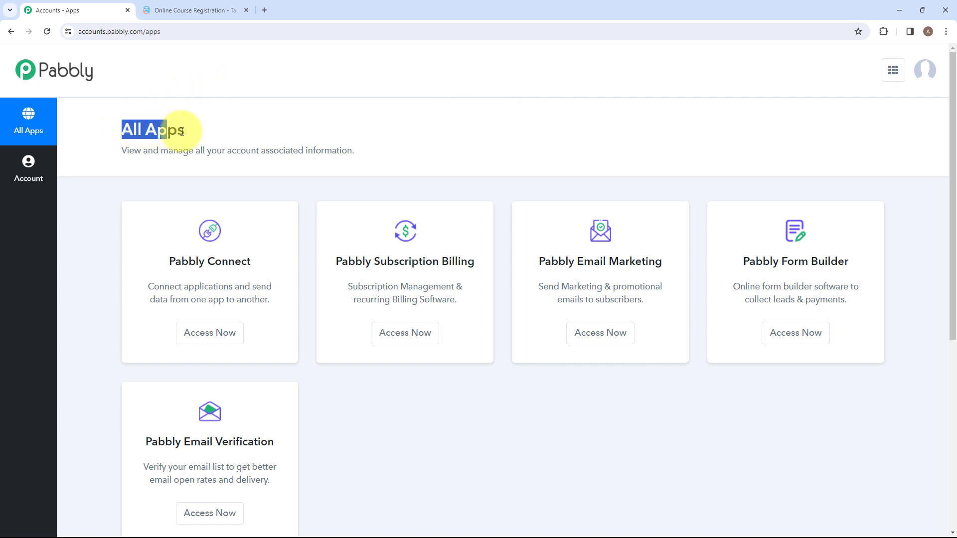
left_click(208, 133)
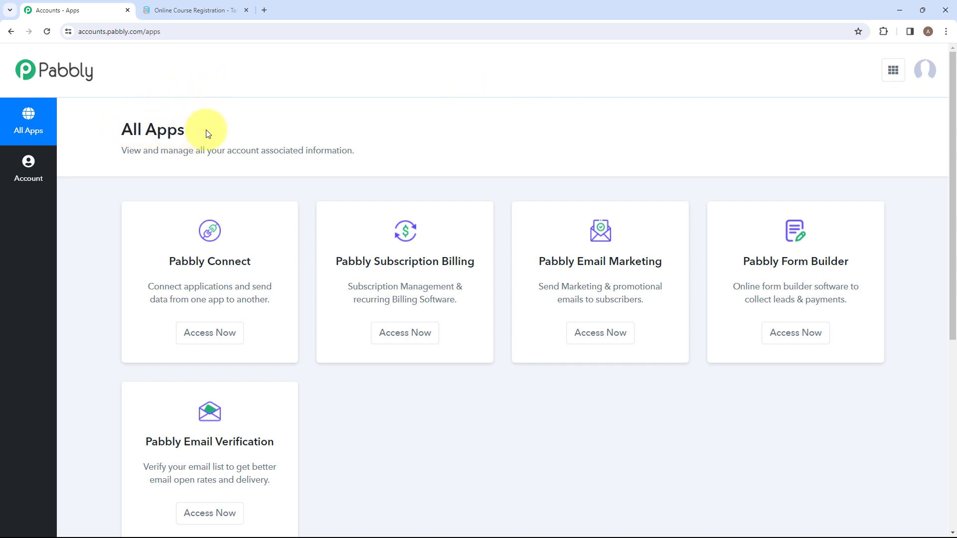
left_click(207, 333)
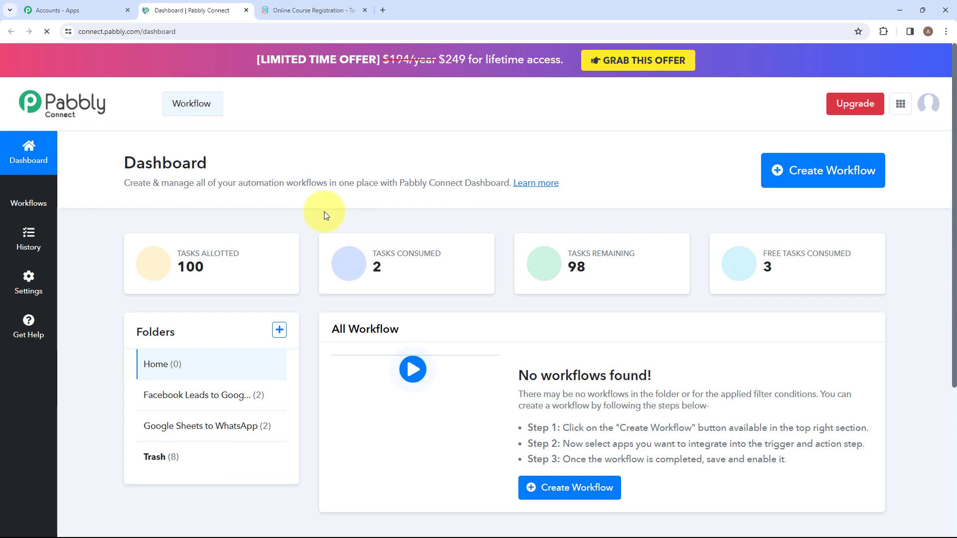
left_click_drag(126, 160, 235, 160)
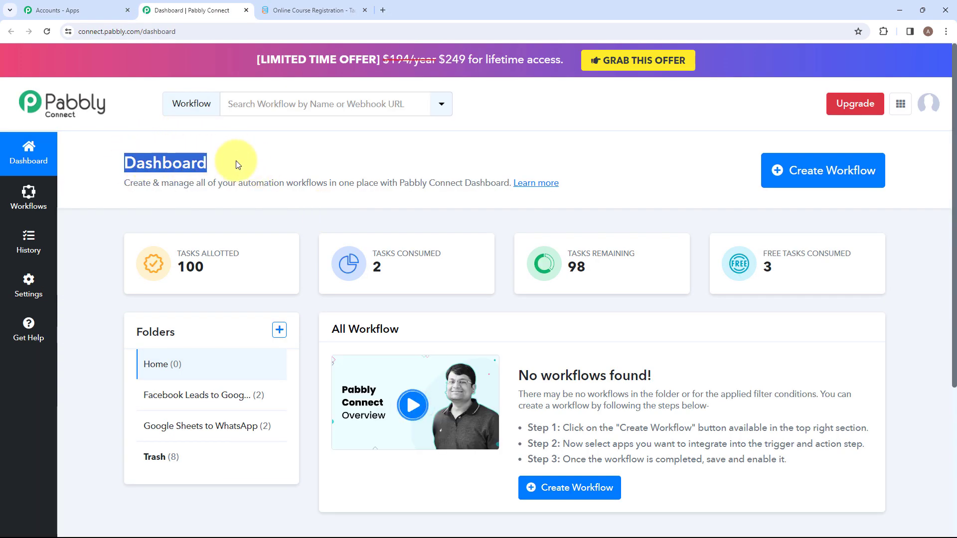
left_click(239, 162)
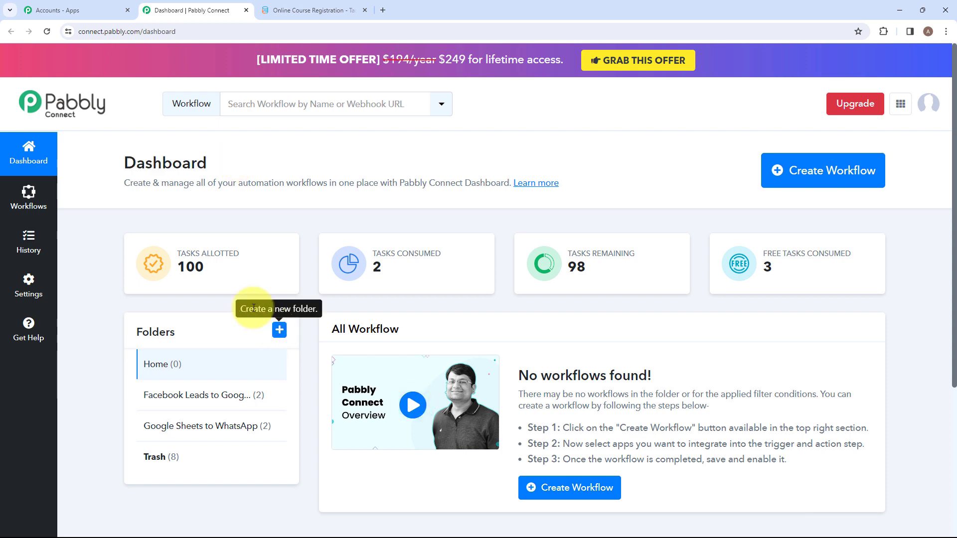
Create a new workflow folder named "Online Course Registration"
left_click(278, 330)
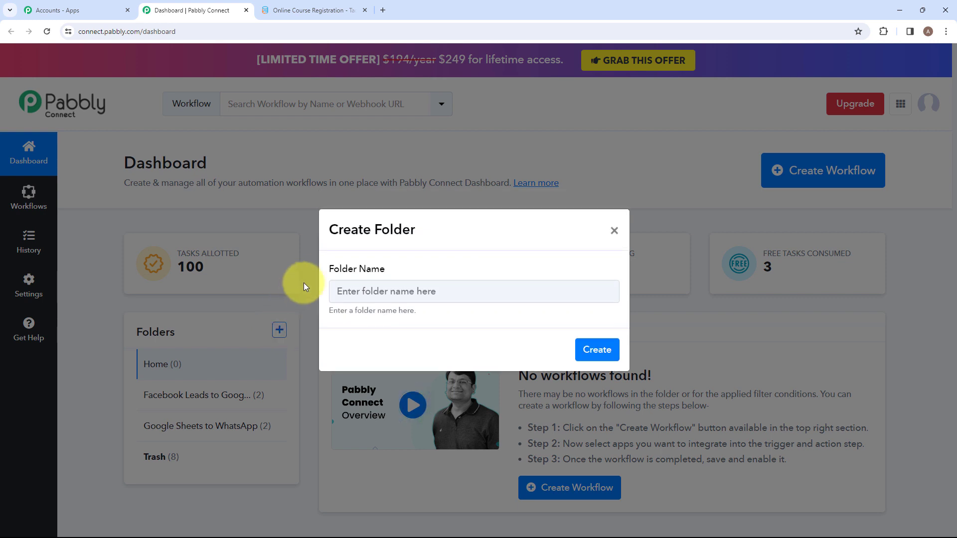
left_click(437, 291)
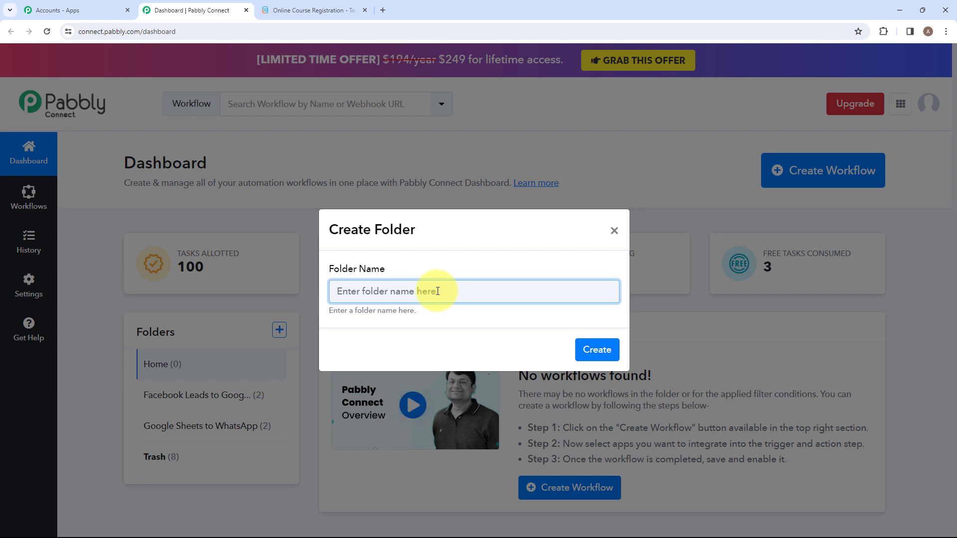
type("O")
type("nline Course Registration")
left_click_drag(335, 291, 477, 297)
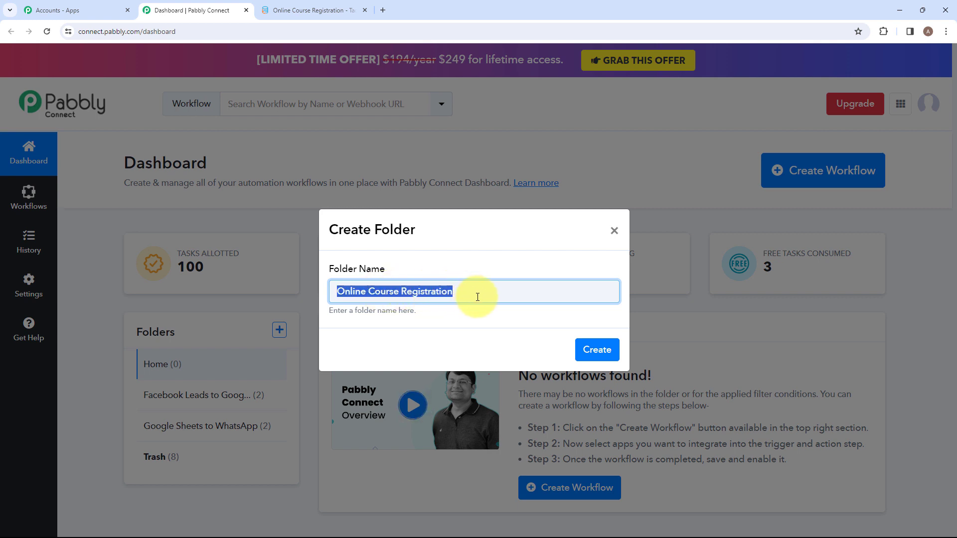
left_click(478, 297)
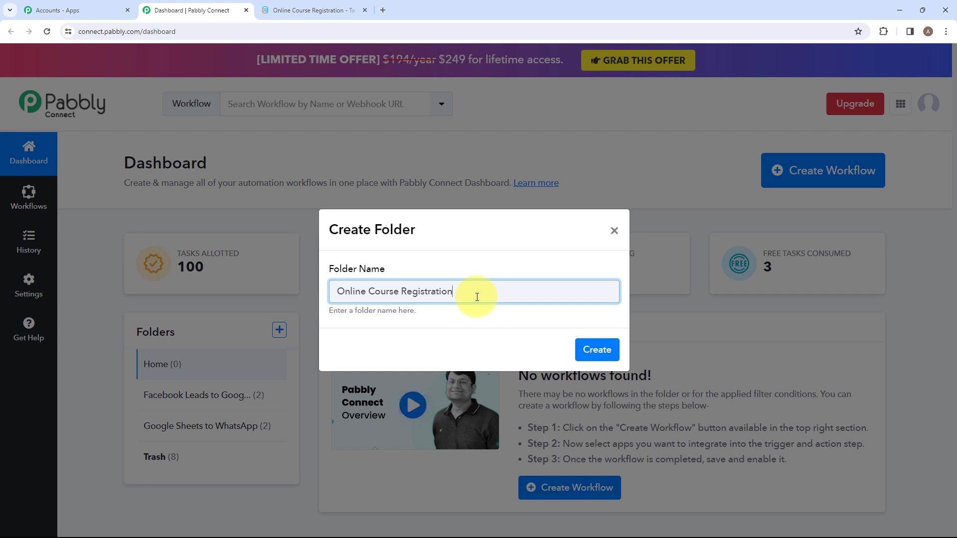
left_click(602, 348)
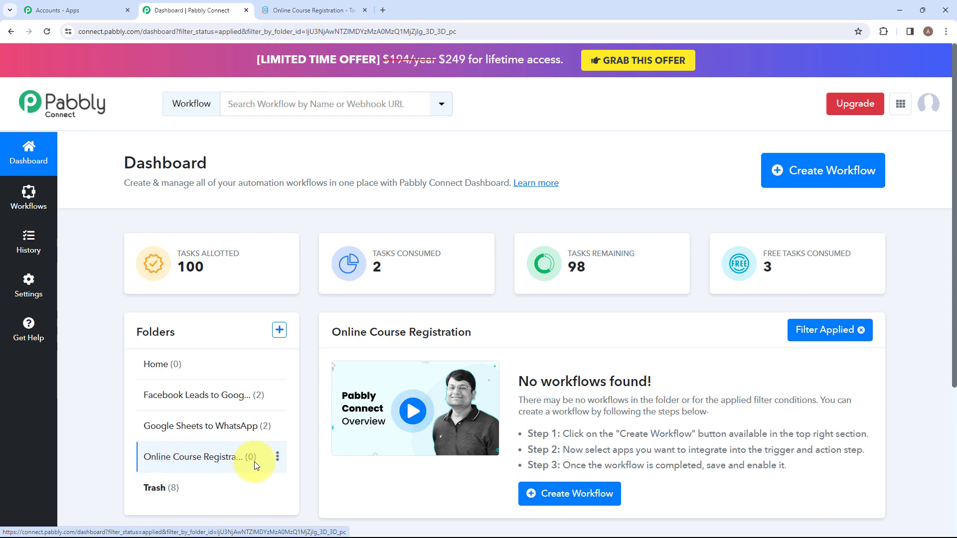
Create a workflow named "Tadabase to Gmail" in the Online Course Registration folder
left_click(815, 187)
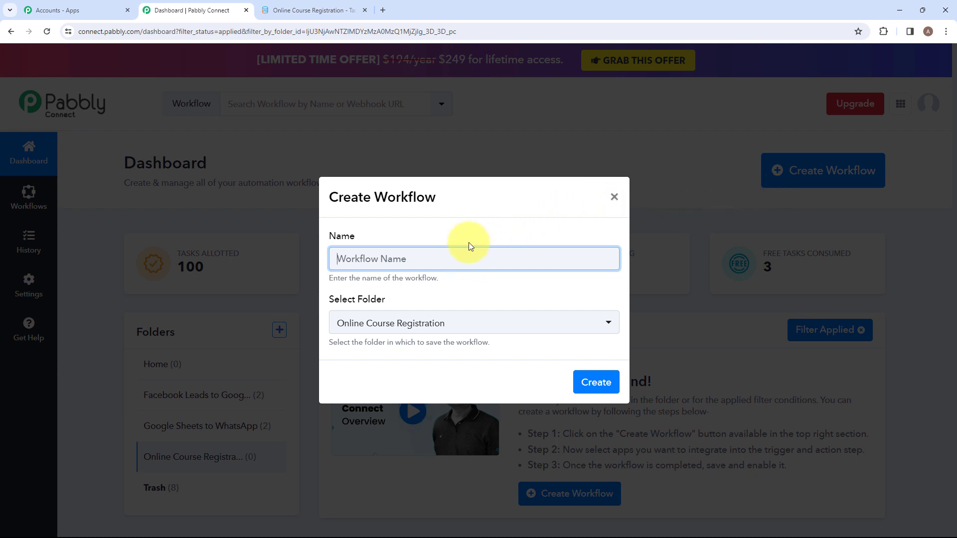
type("Tada")
left_click_drag(337, 258, 450, 260)
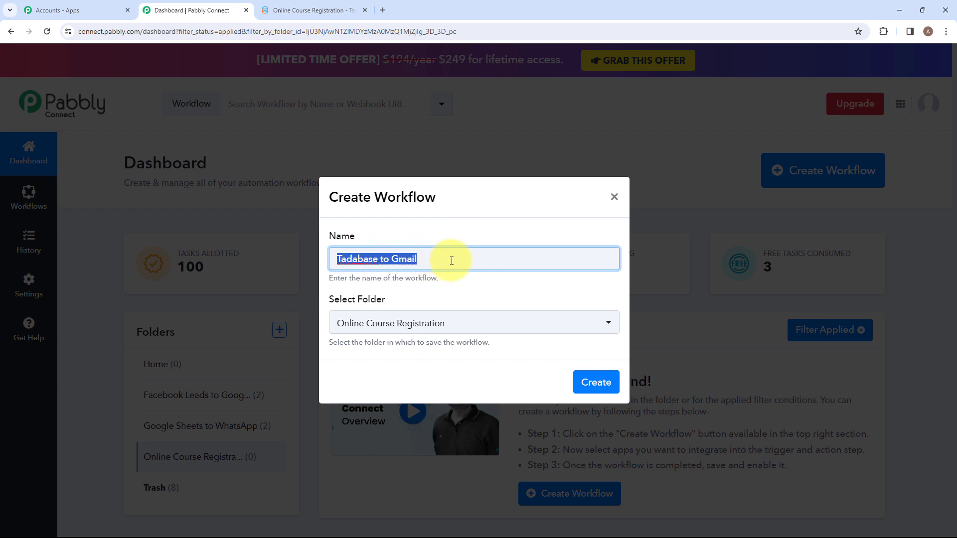
left_click(452, 260)
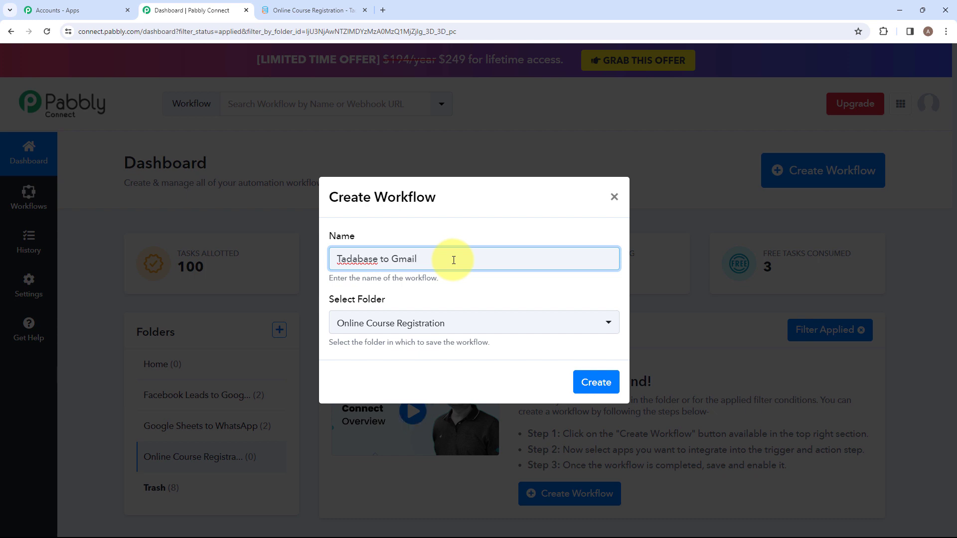
left_click(608, 327)
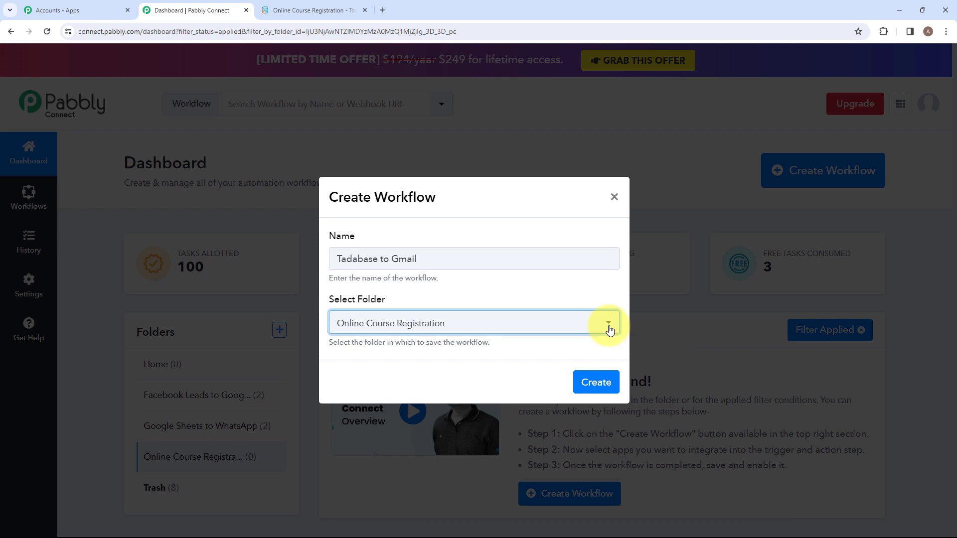
left_click(608, 327)
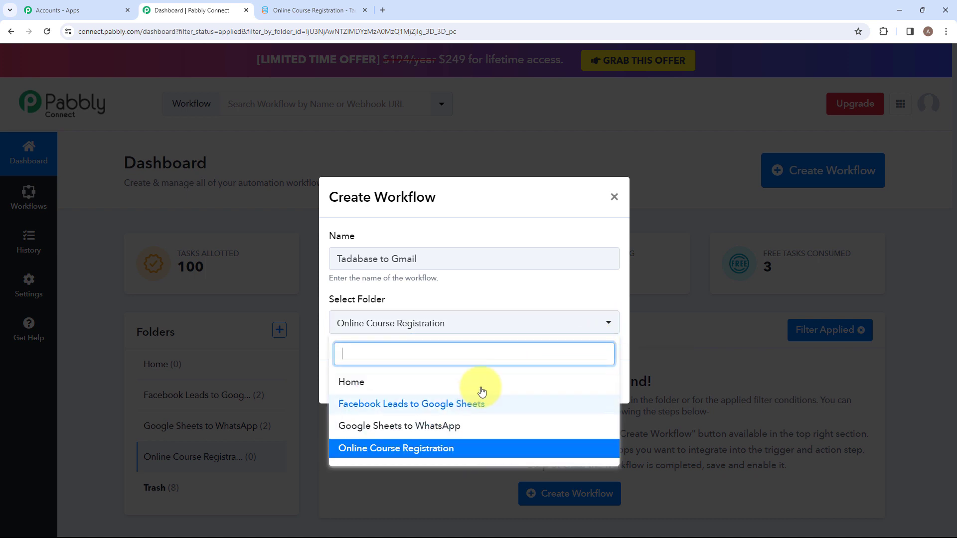
left_click(439, 450)
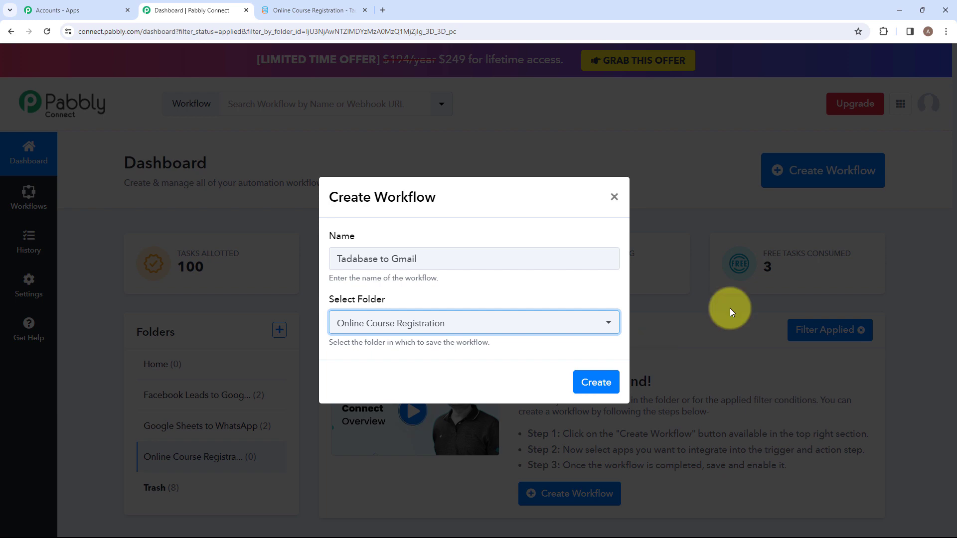
left_click(594, 382)
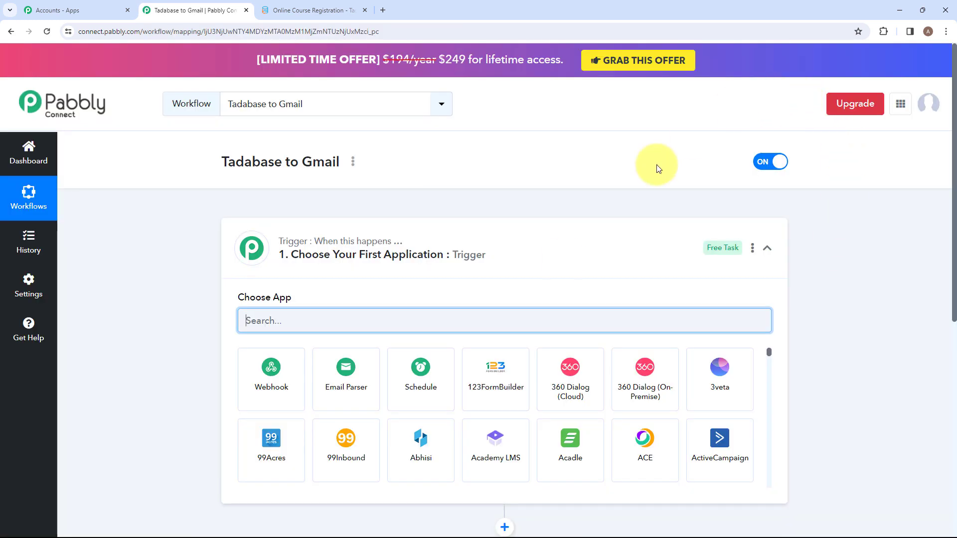
Set the workflow's trigger to the Tadabase app with the New Record event
left_click(609, 229)
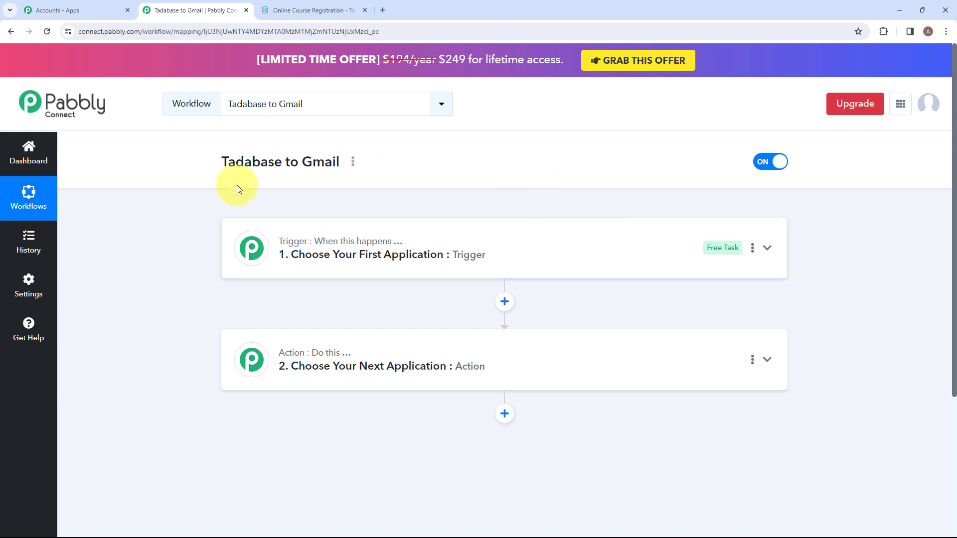
mouse_move(309, 247)
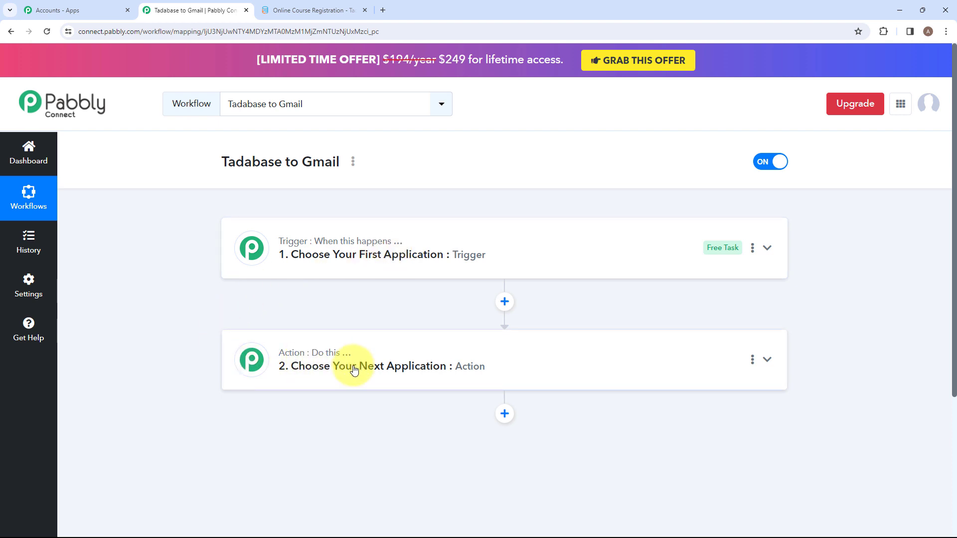
left_click(289, 269)
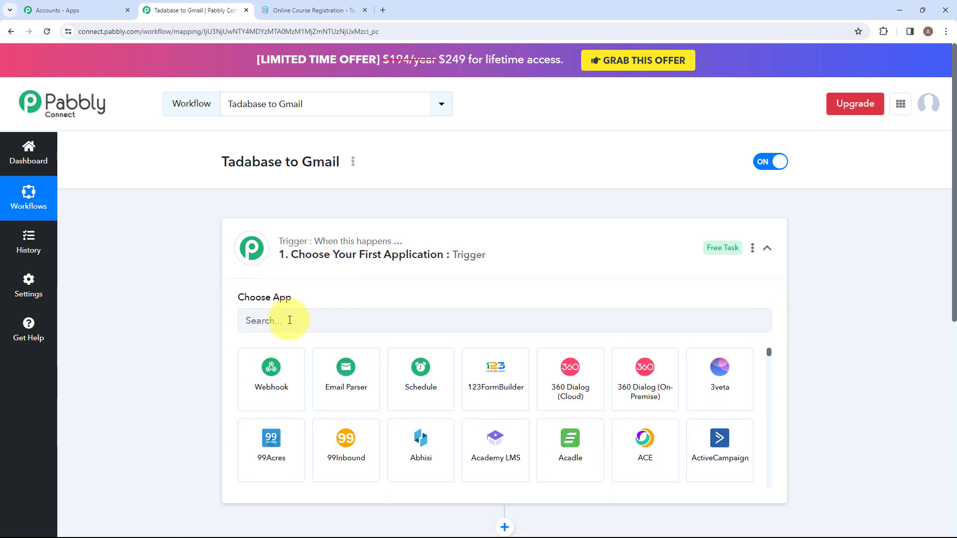
left_click(290, 319)
type("Tada")
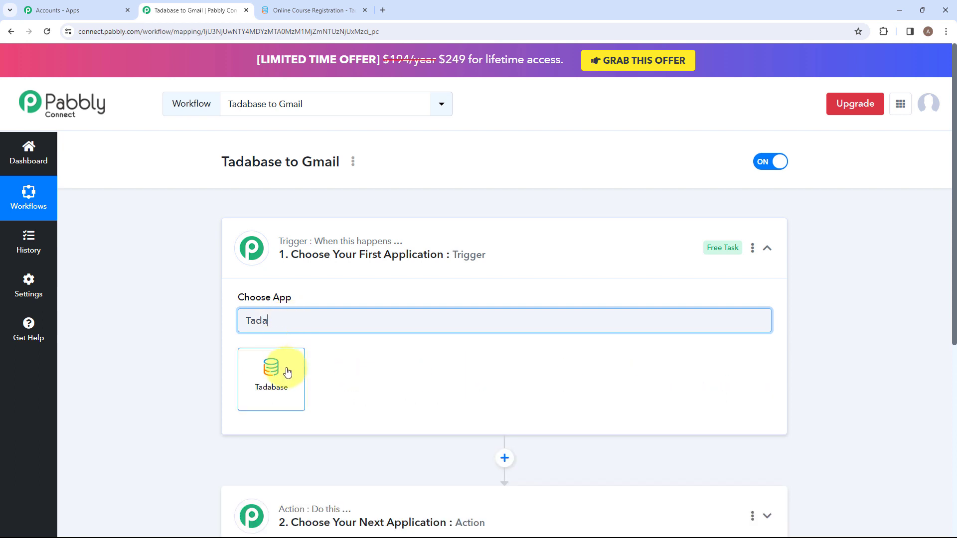
left_click(287, 369)
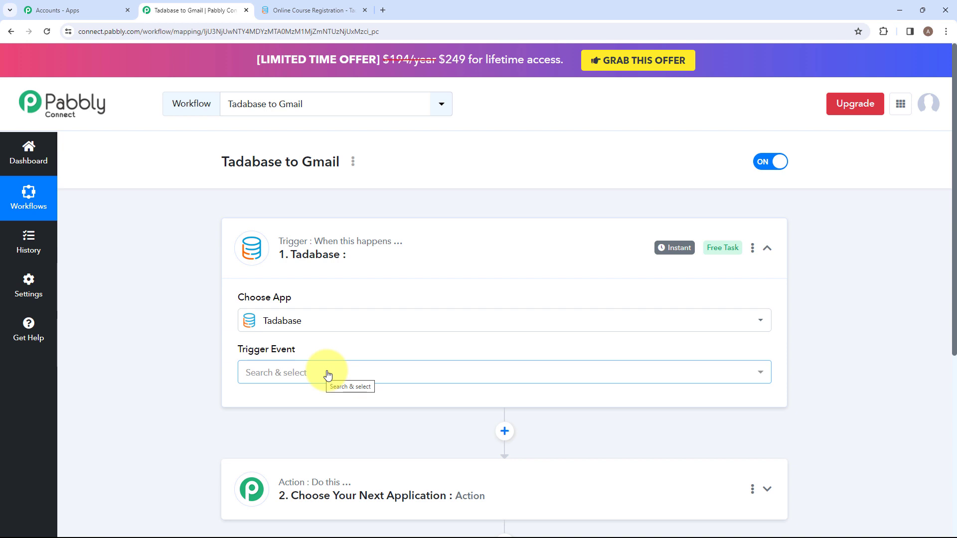
left_click(328, 375)
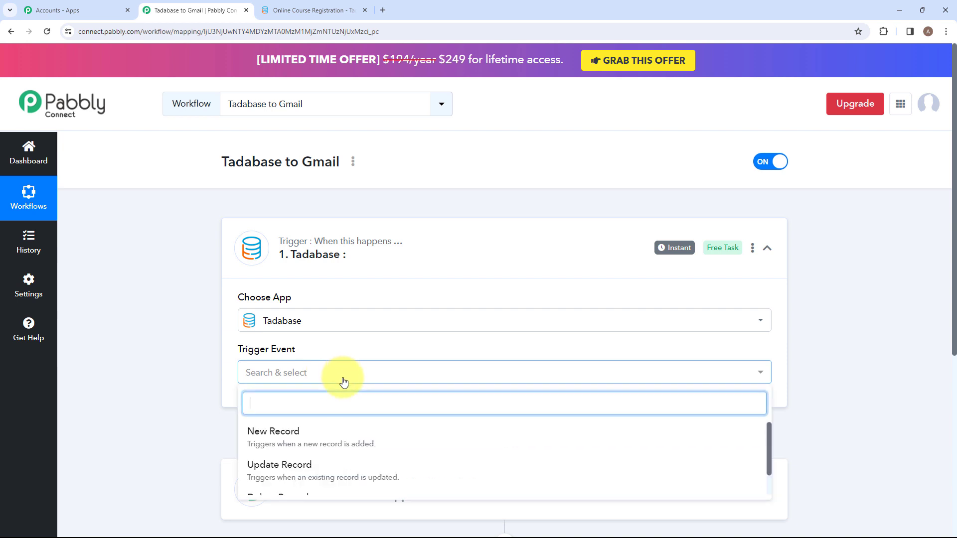
scroll(184, 348, "down", 1)
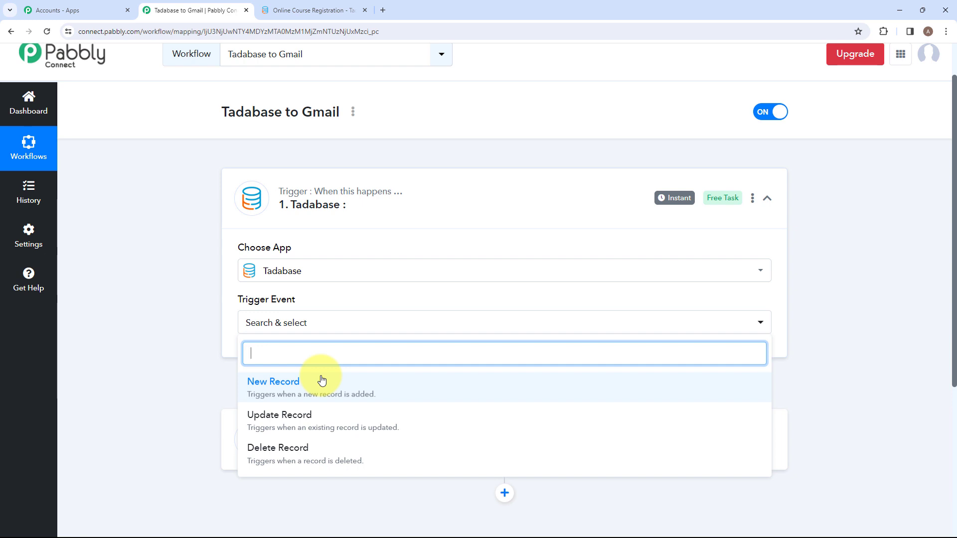
left_click(378, 398)
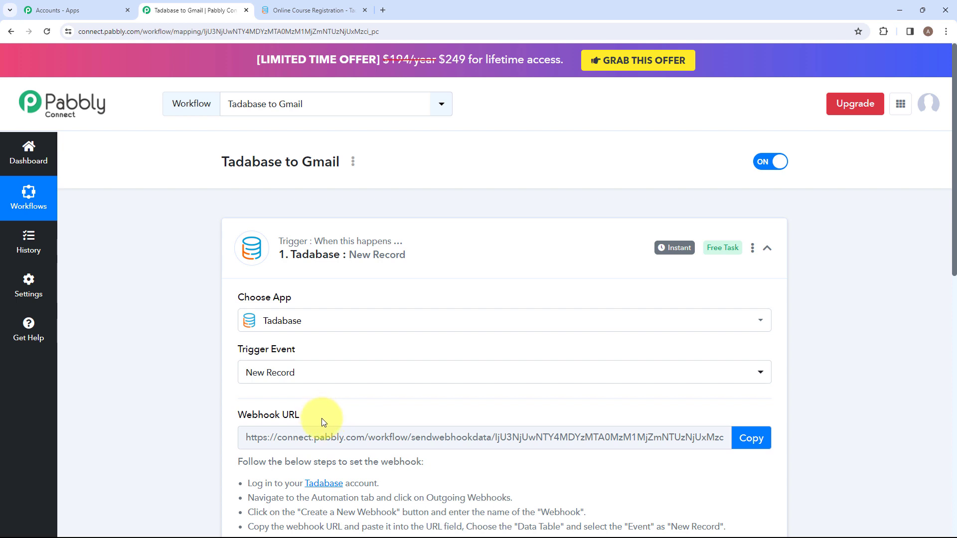
Review the webhook setup instructions for the Tadabase trigger and copy its webhook URL
scroll(321, 417, "down", 2)
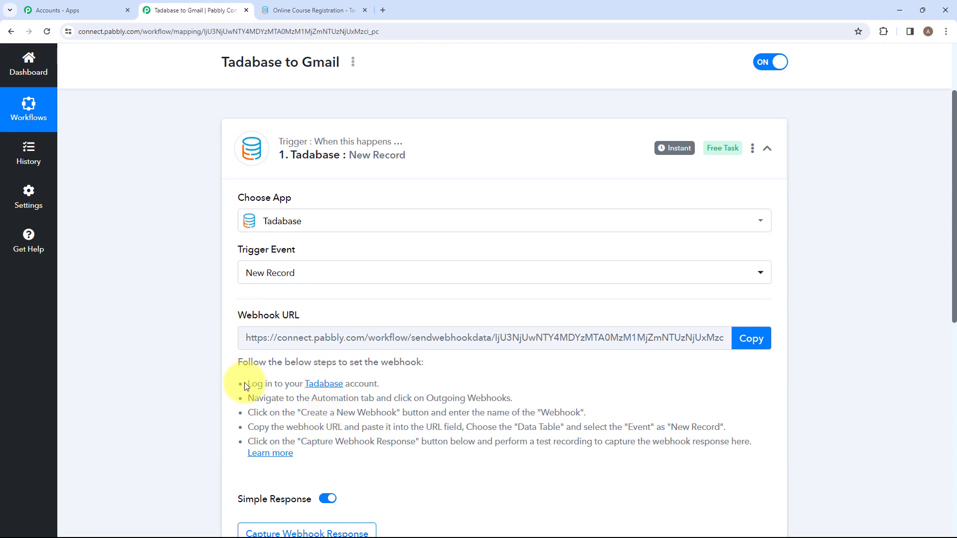
left_click_drag(247, 381, 334, 473)
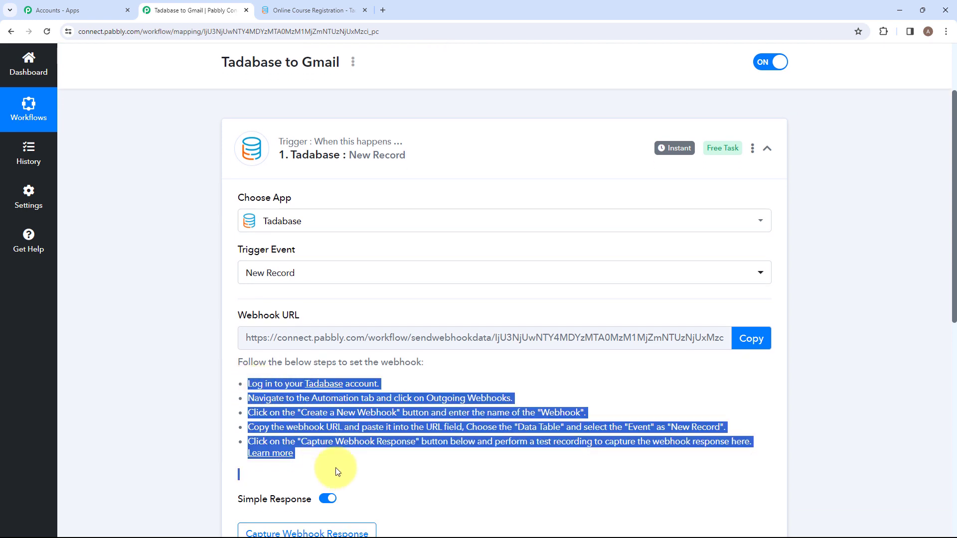
left_click(367, 468)
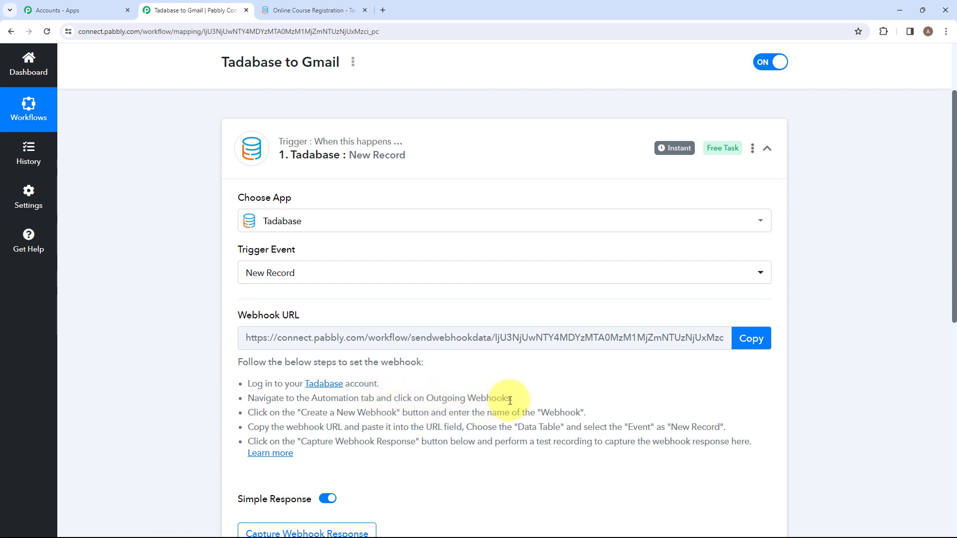
left_click(304, 12)
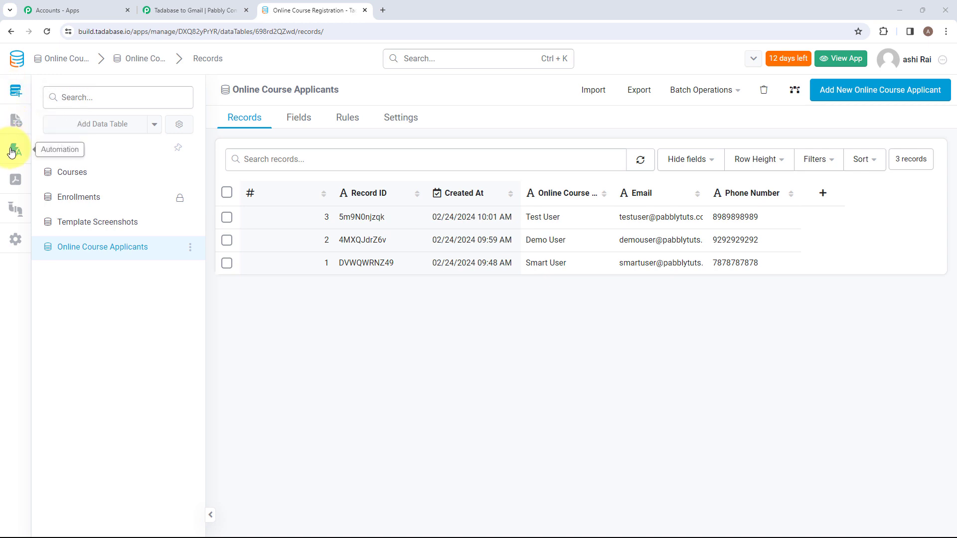
left_click(160, 10)
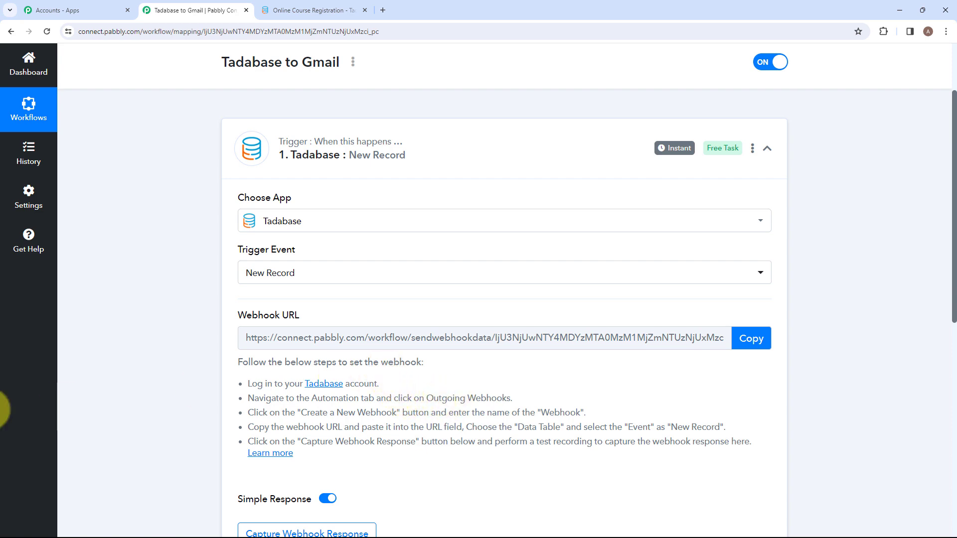
left_click(745, 343)
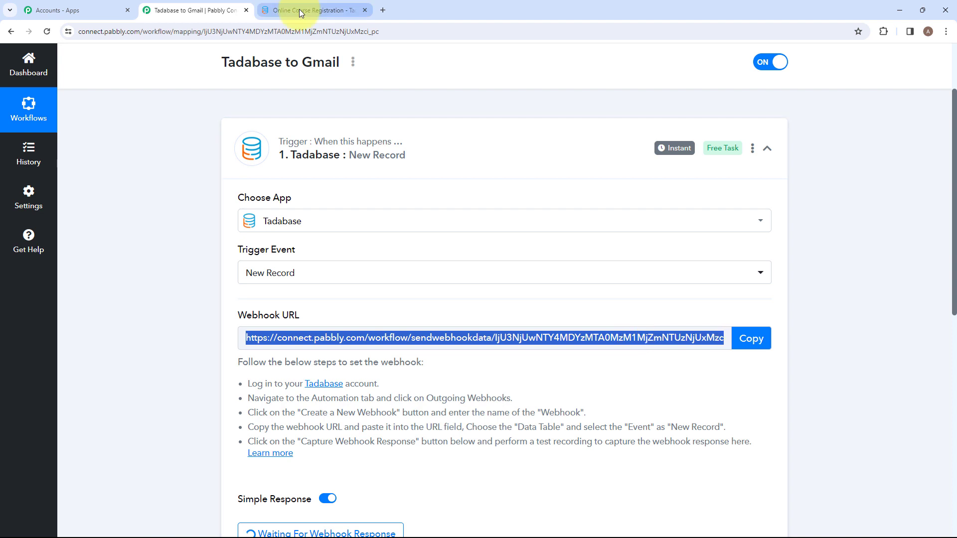
Switch to Tadabase and start a new outgoing webhook named "Pabbly Connect Webhook" for the Online Course Applicants data table
left_click(301, 12)
left_click(17, 155)
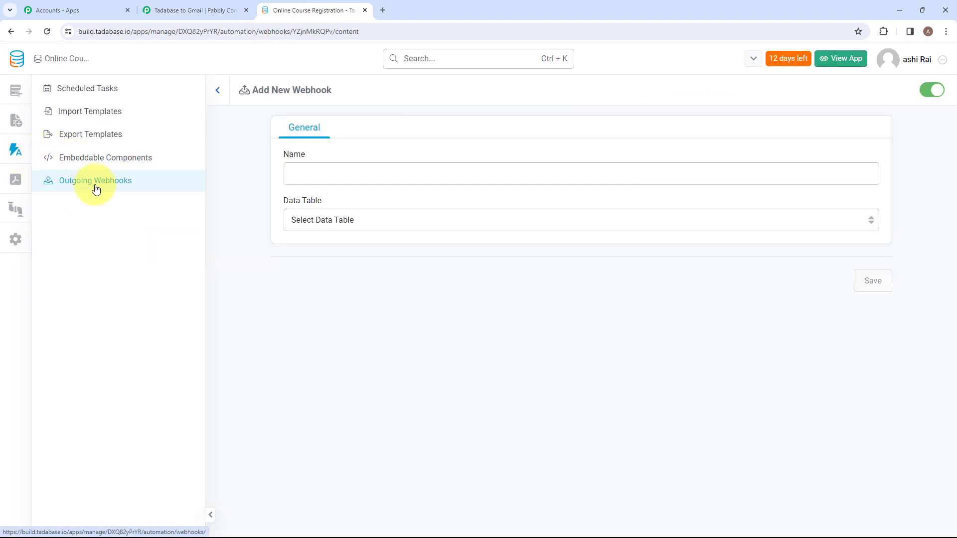
left_click(312, 175)
type("Pabbly Connect Webhook")
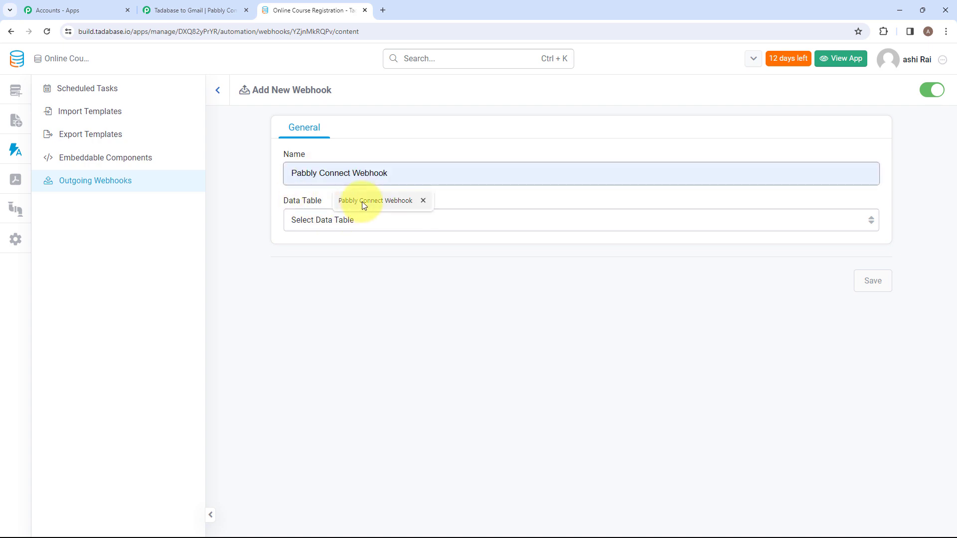
left_click(361, 201)
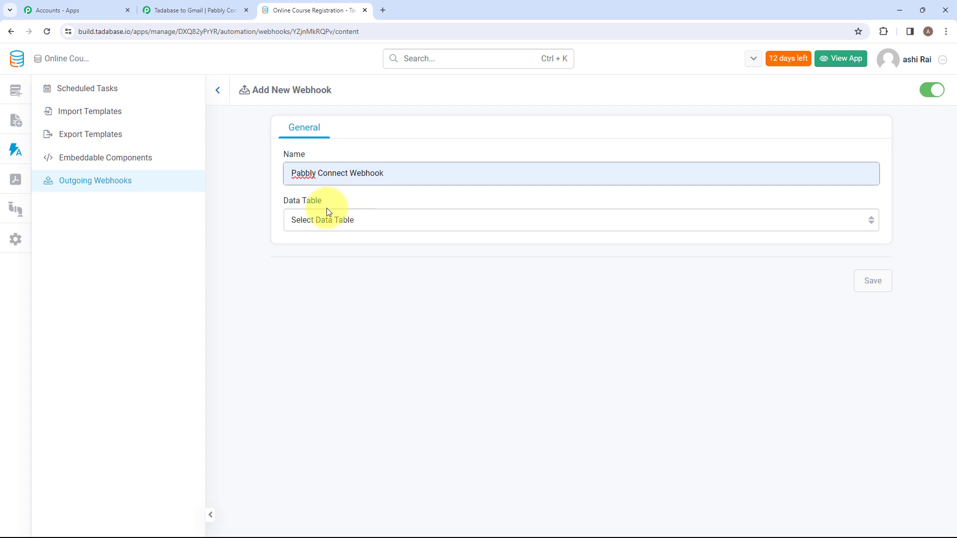
left_click(347, 219)
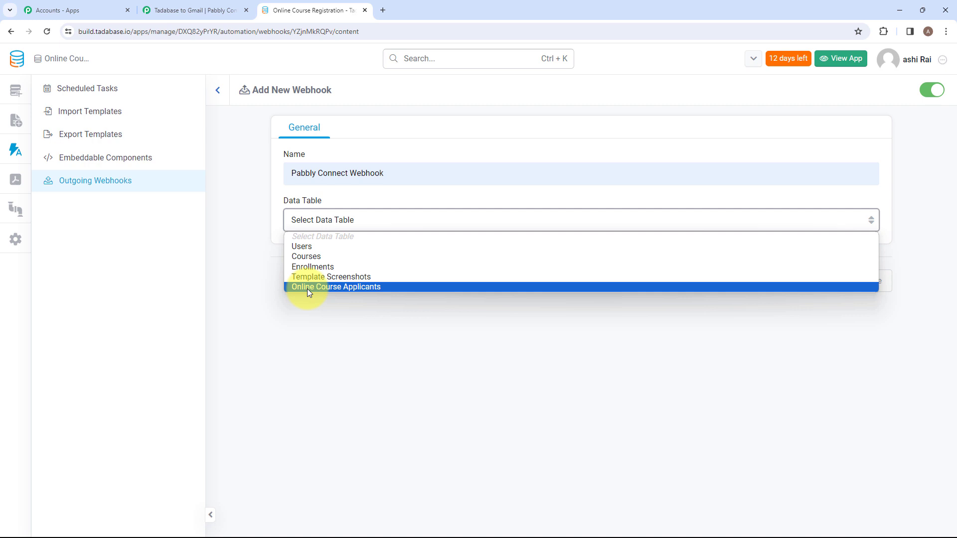
left_click(307, 288)
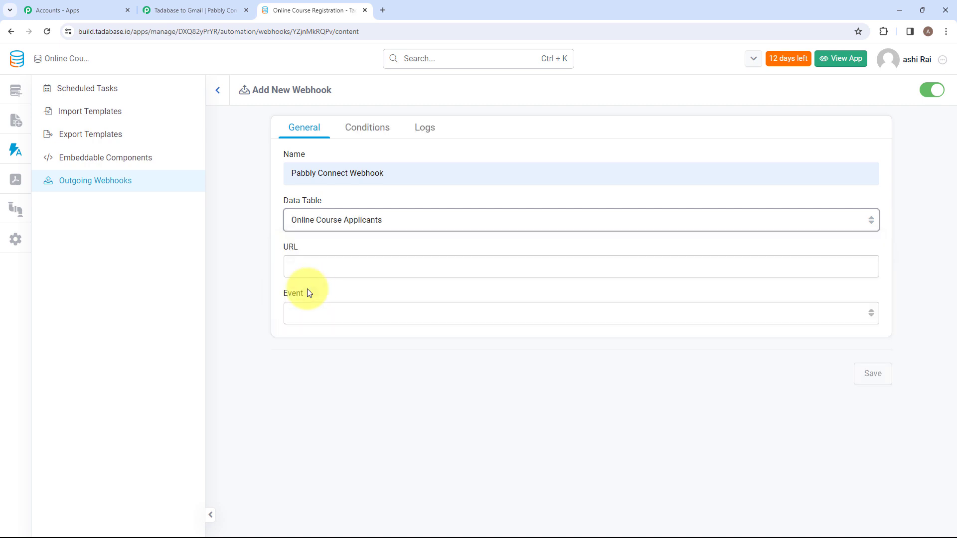
Paste the copied Pabbly webhook URL into the new webhook, set its event to New Record and save it
left_click(339, 272)
left_click(238, 291)
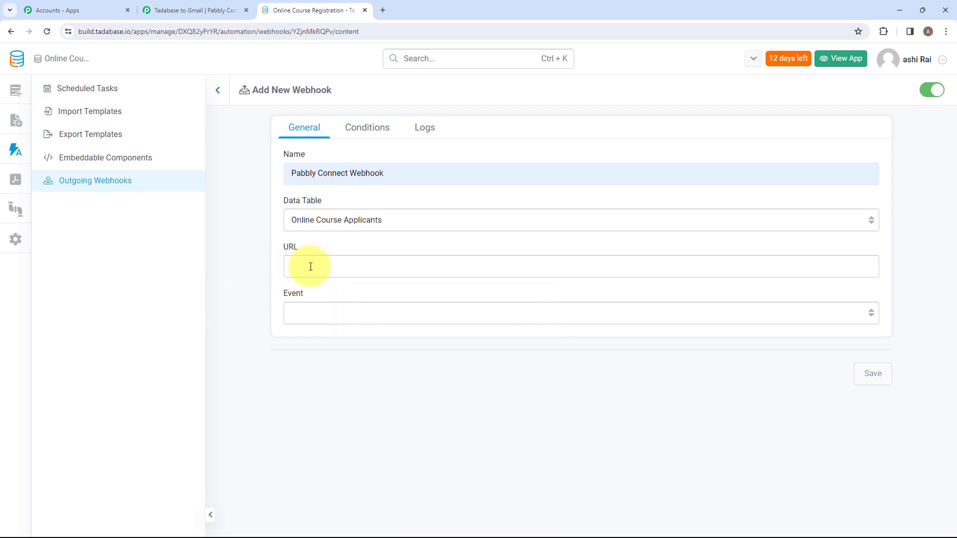
left_click(311, 267)
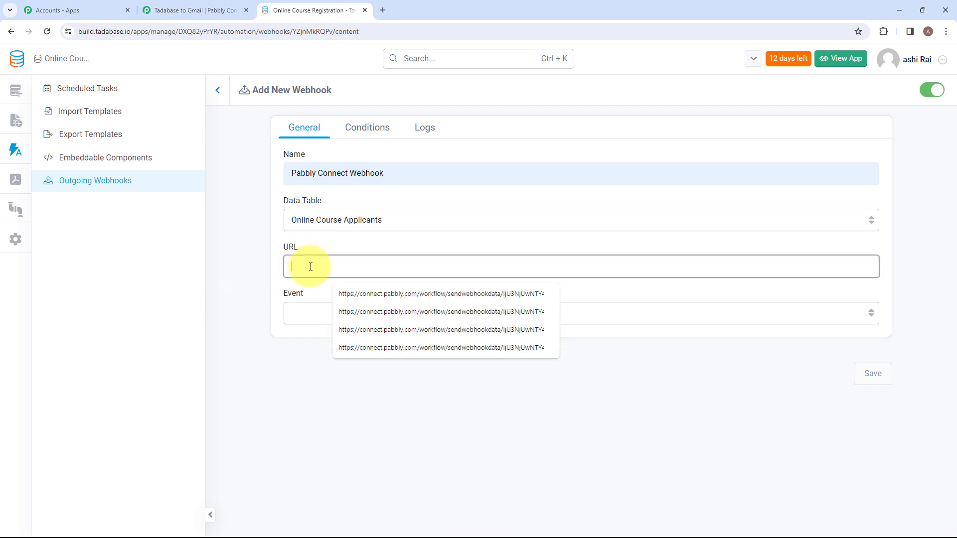
key("ctrl+v")
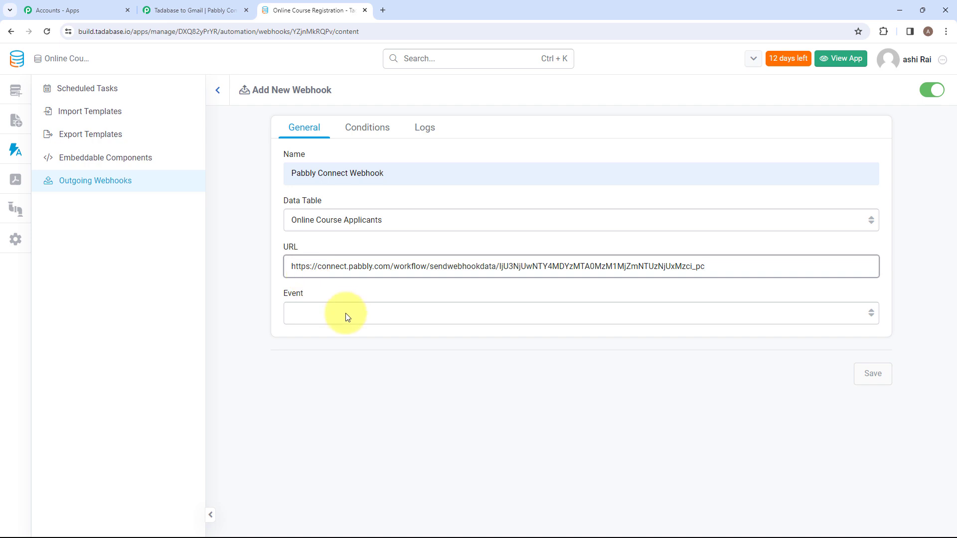
left_click(345, 313)
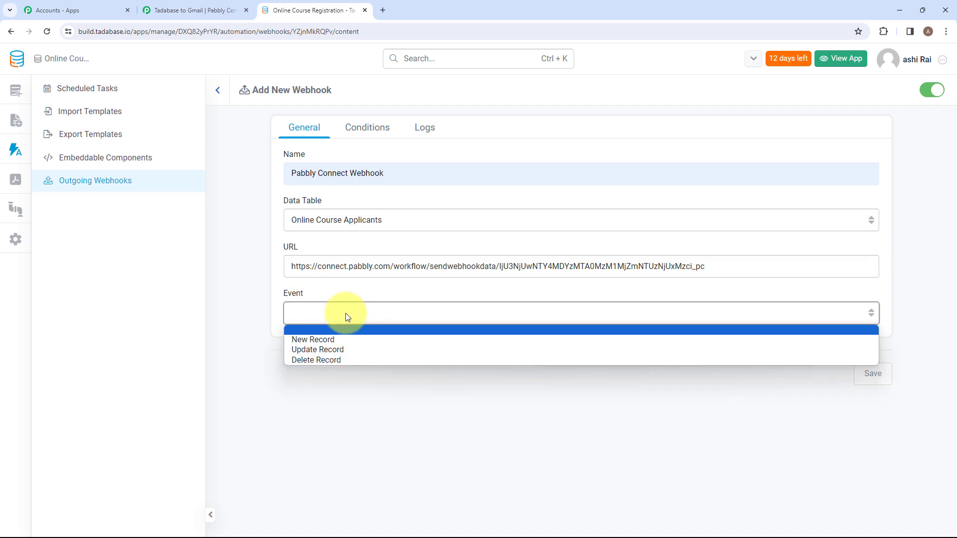
left_click(348, 341)
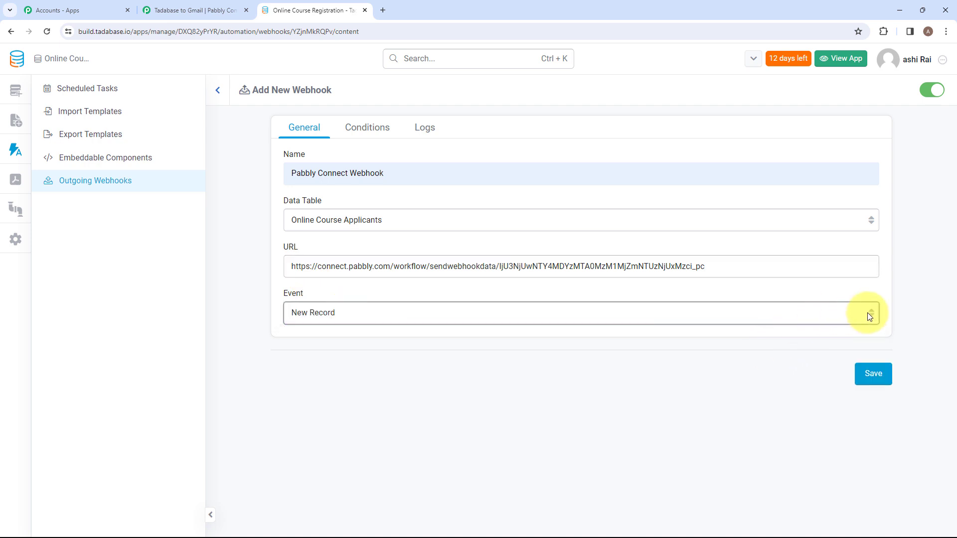
left_click(871, 379)
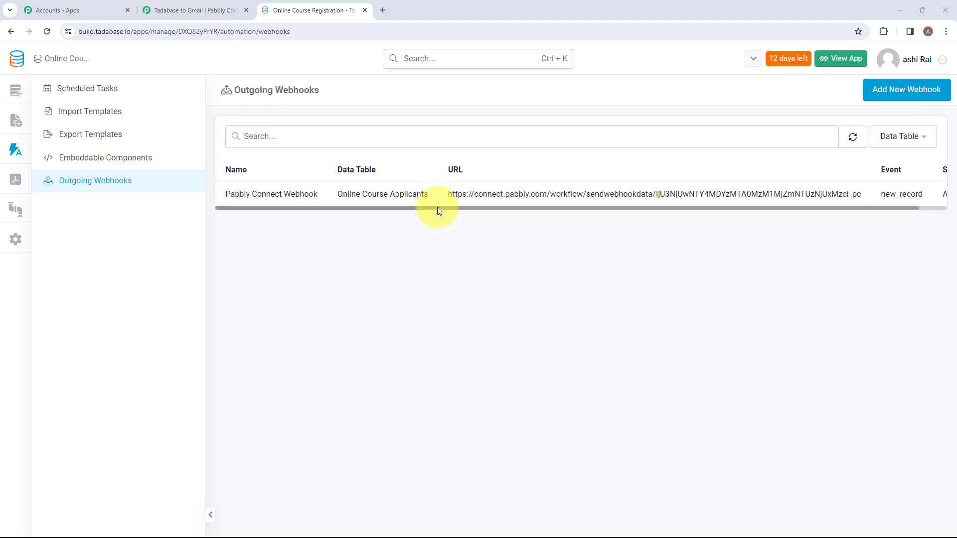
left_click_drag(438, 209, 482, 218)
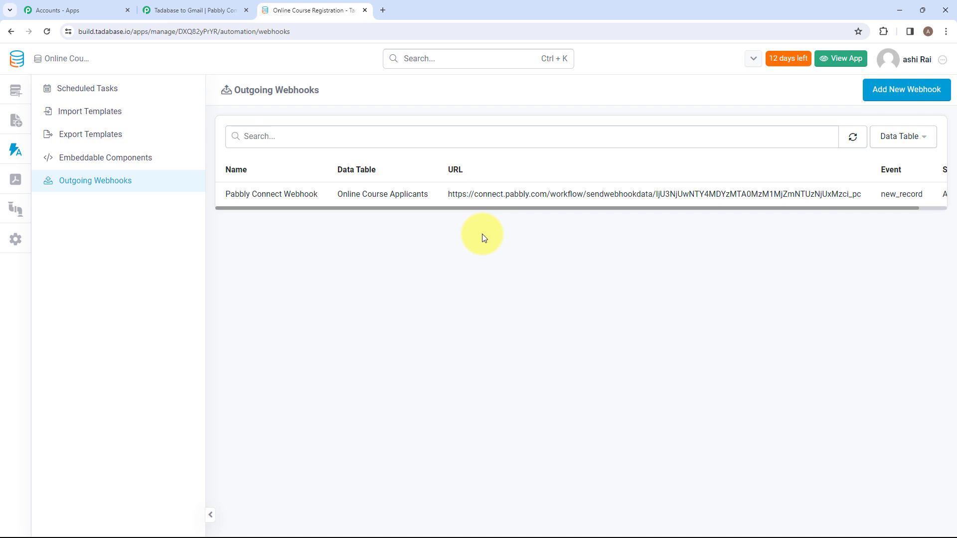
Start a new record in the Users table and enter the user's name, account password and e-mail
left_click(15, 96)
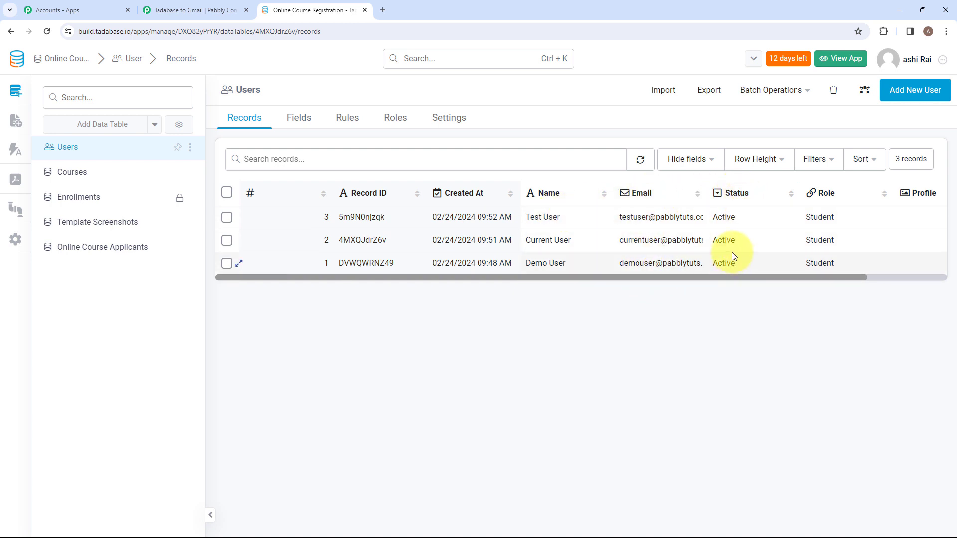
left_click(907, 94)
left_click(430, 153)
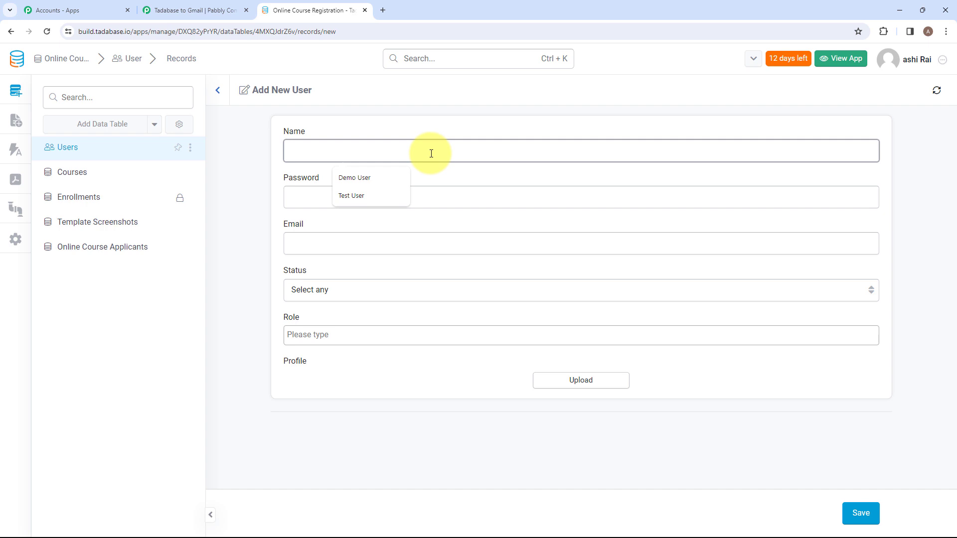
left_click(431, 154)
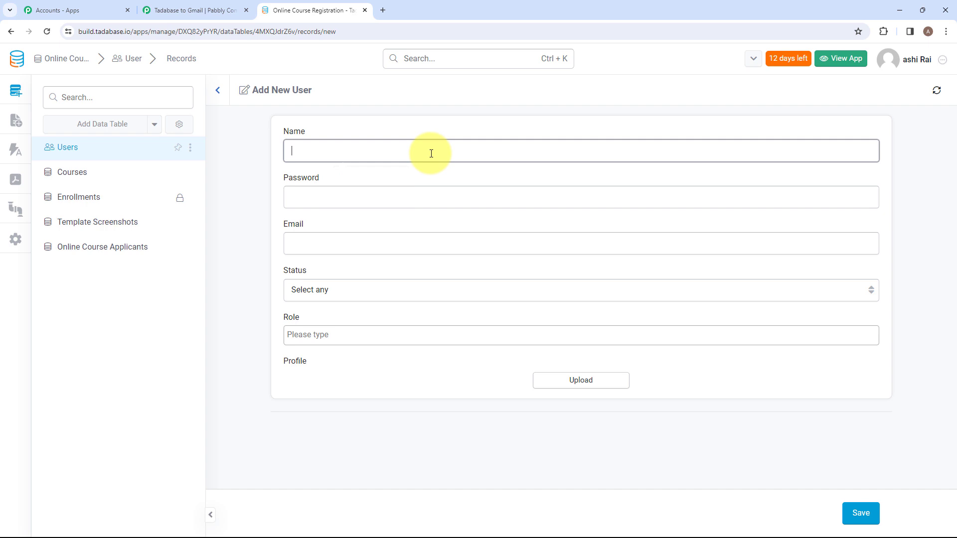
type("Smart User")
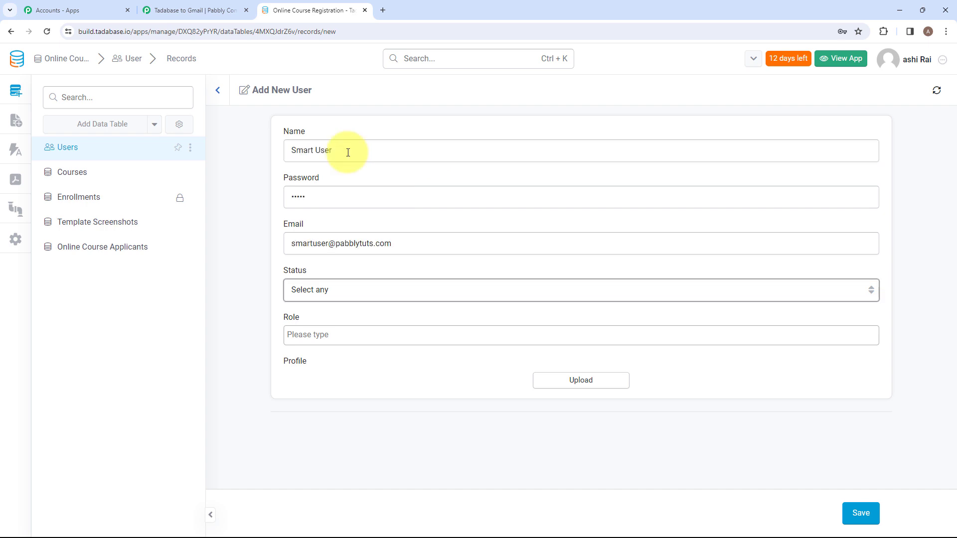
left_click_drag(347, 152, 271, 154)
left_click(315, 196)
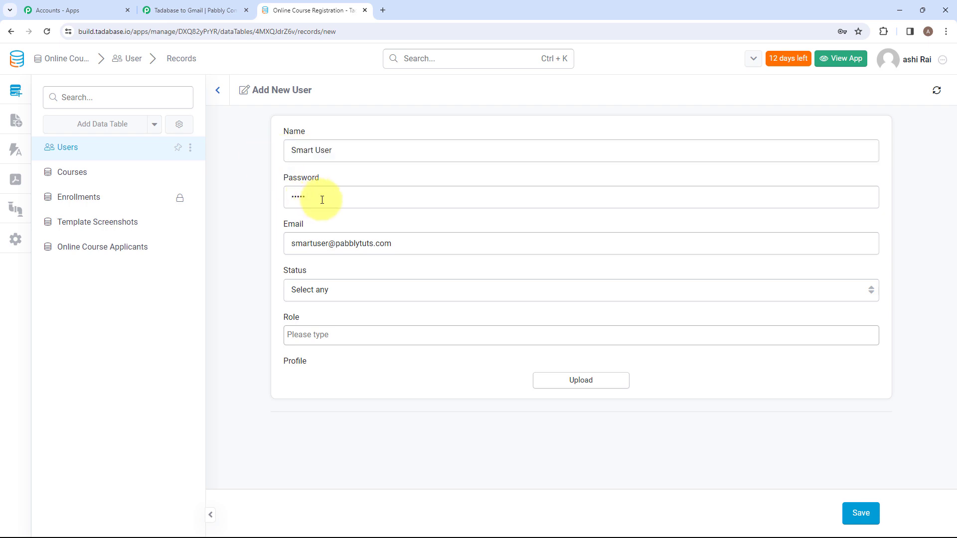
left_click_drag(394, 244, 265, 246)
left_click(265, 248)
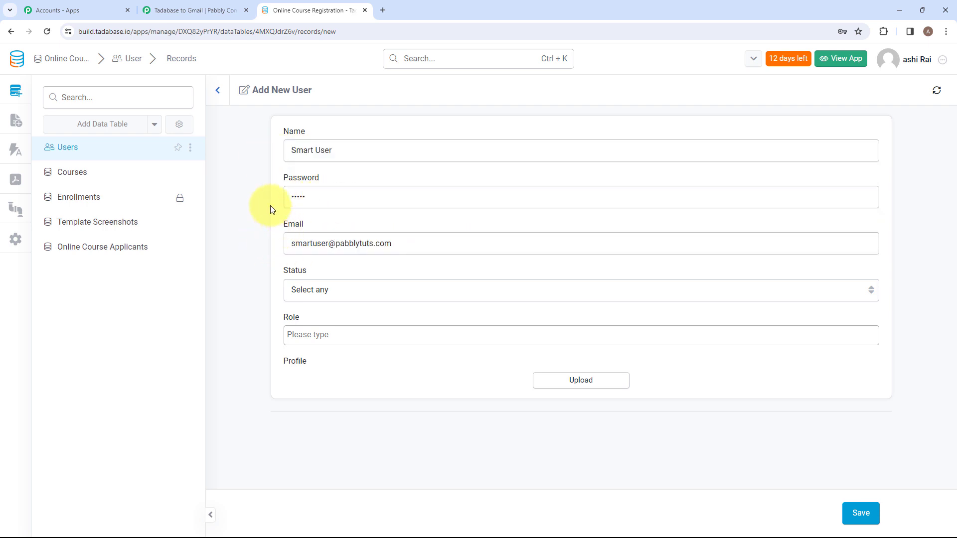
Set the new user's status to Active and role to Student, and save the record
left_click(343, 299)
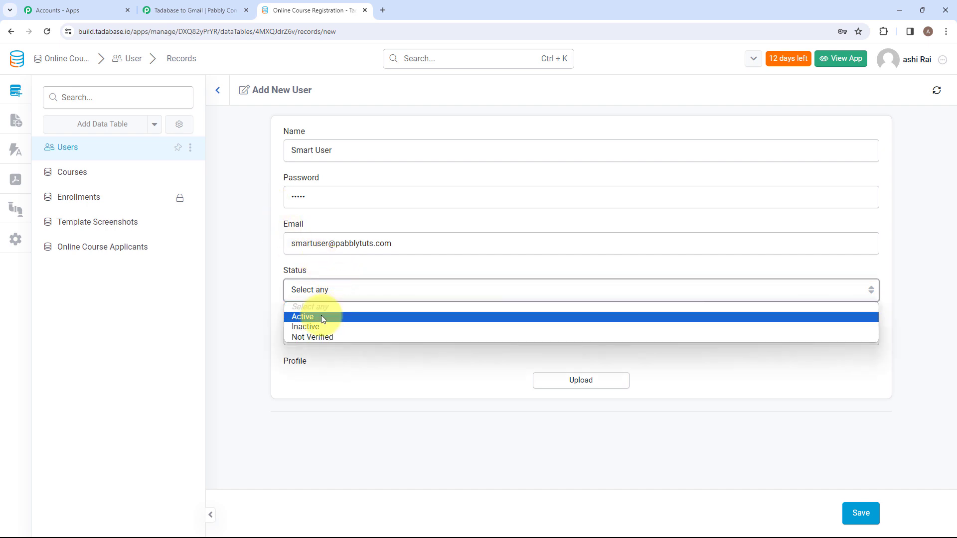
left_click(321, 315)
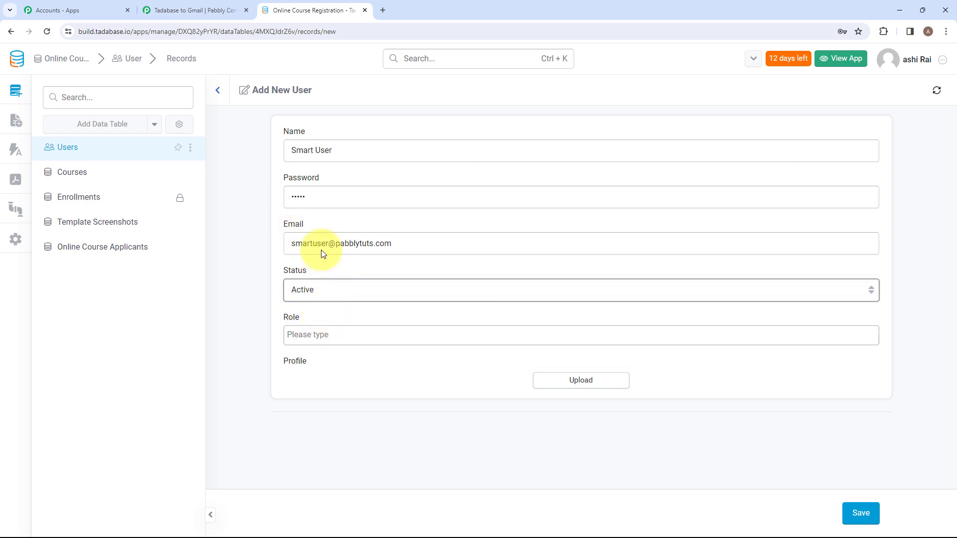
left_click(312, 334)
left_click(315, 372)
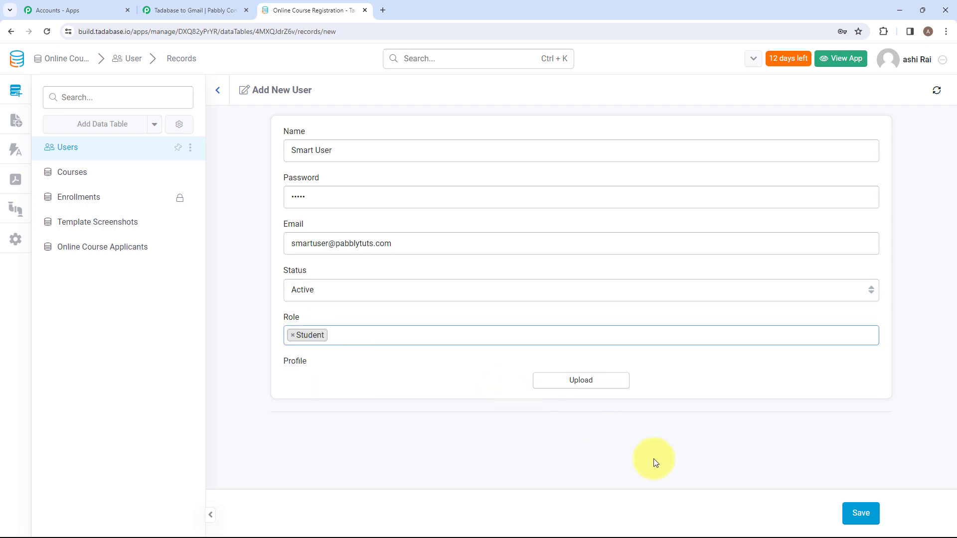
left_click(857, 502)
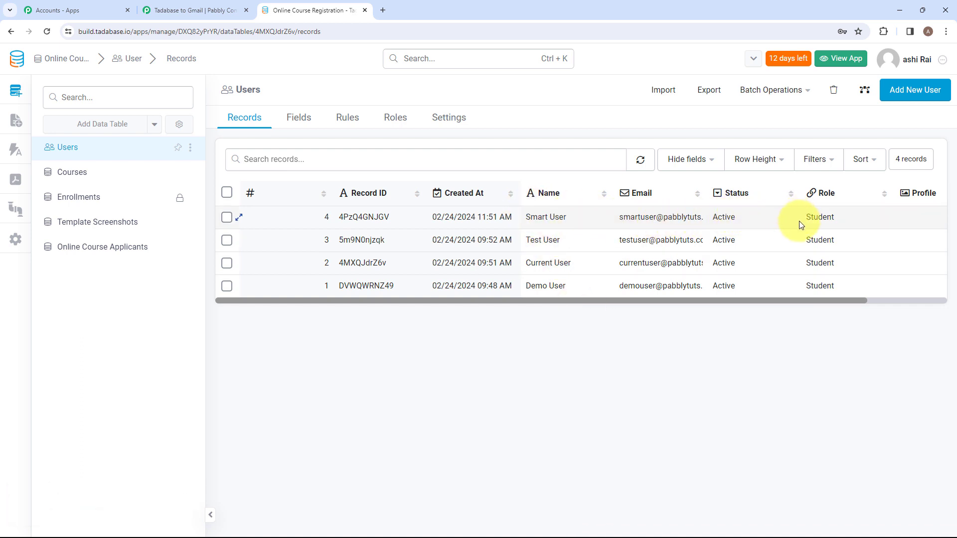
Examine the Courses table's record columns and the fields of its new course form
left_click(128, 183)
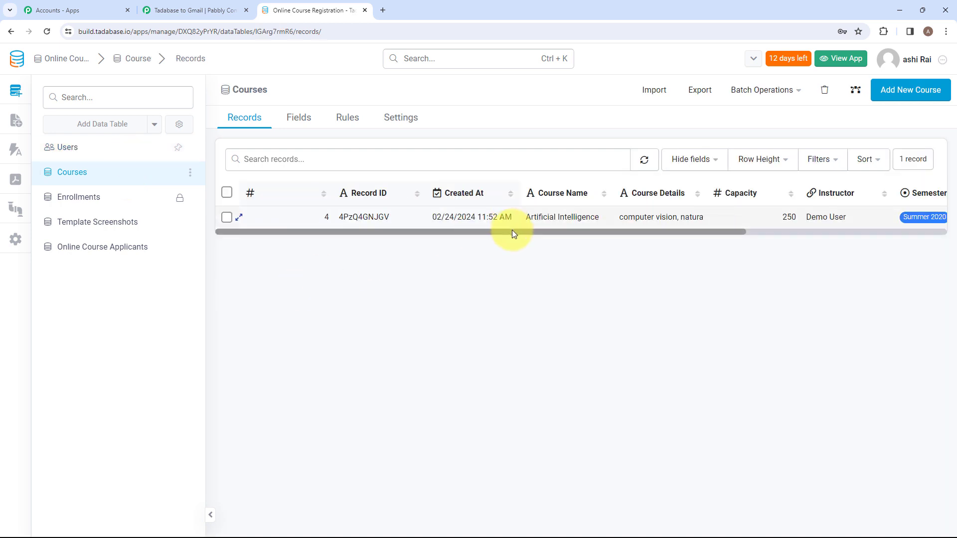
left_click_drag(512, 231, 611, 224)
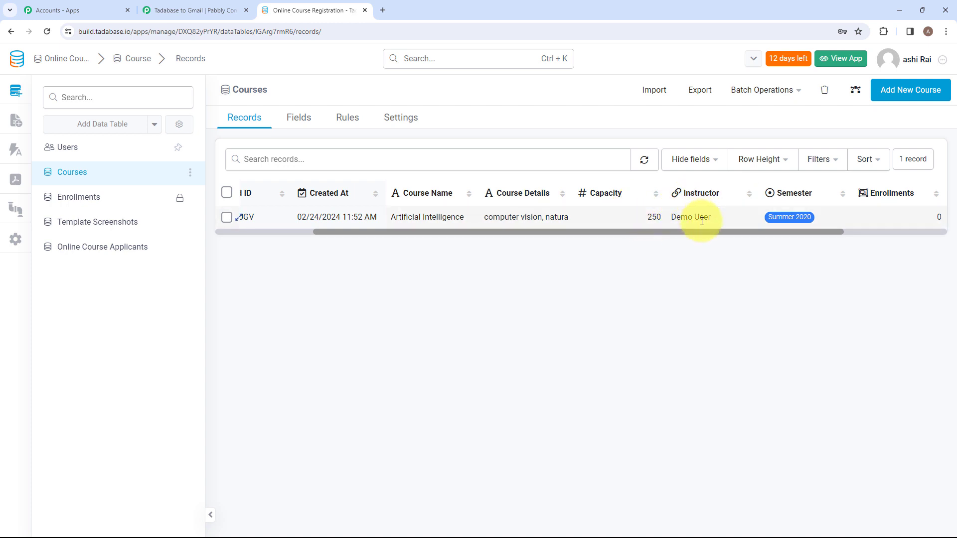
scroll(784, 201, "right", 3)
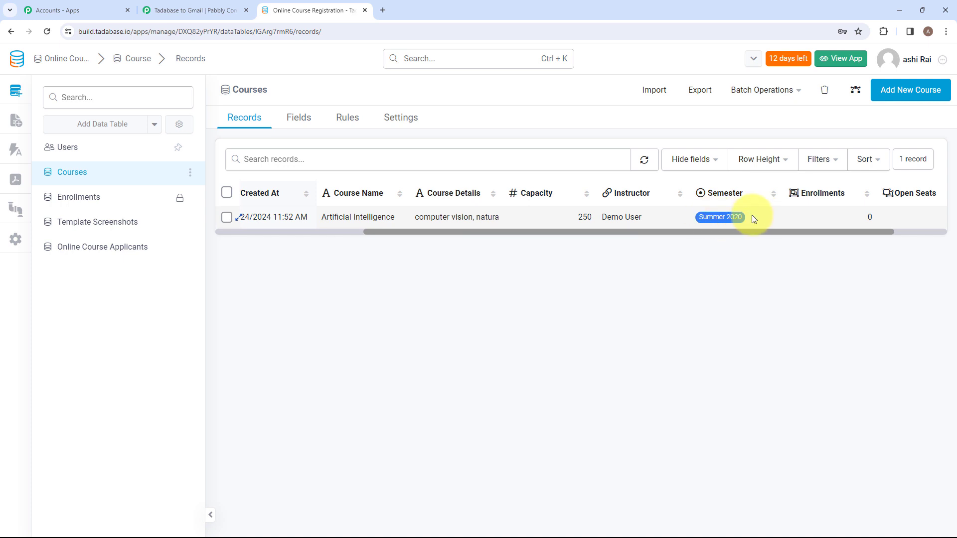
scroll(752, 215, "left", 3)
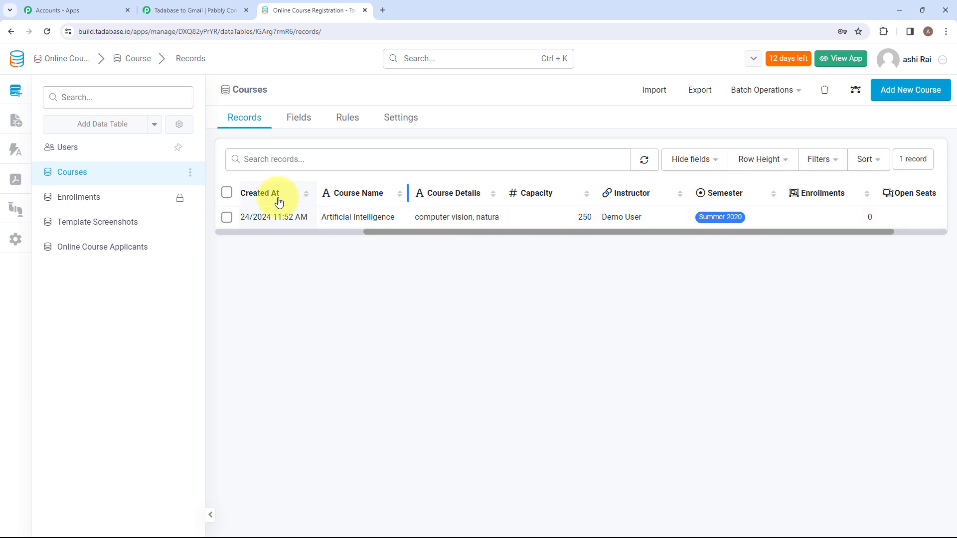
left_click(890, 98)
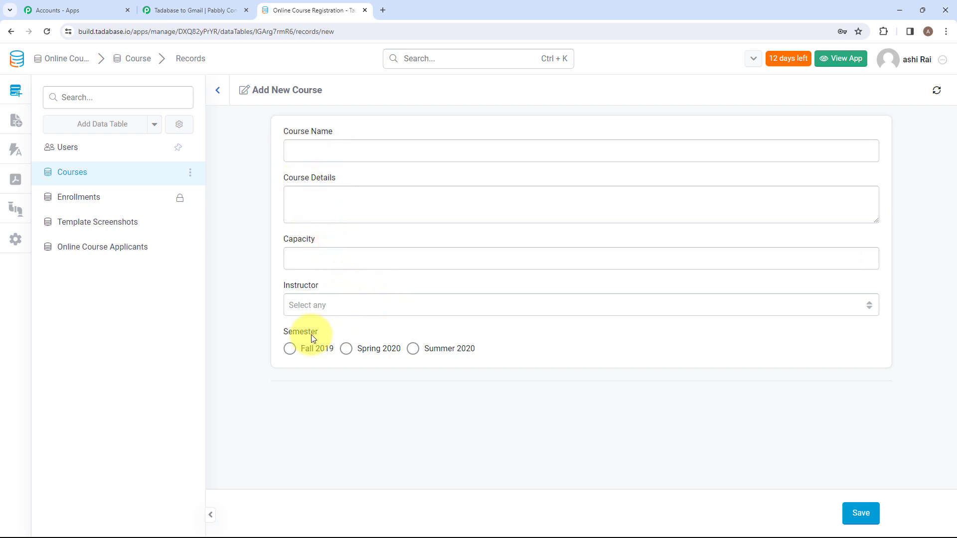
left_click(218, 91)
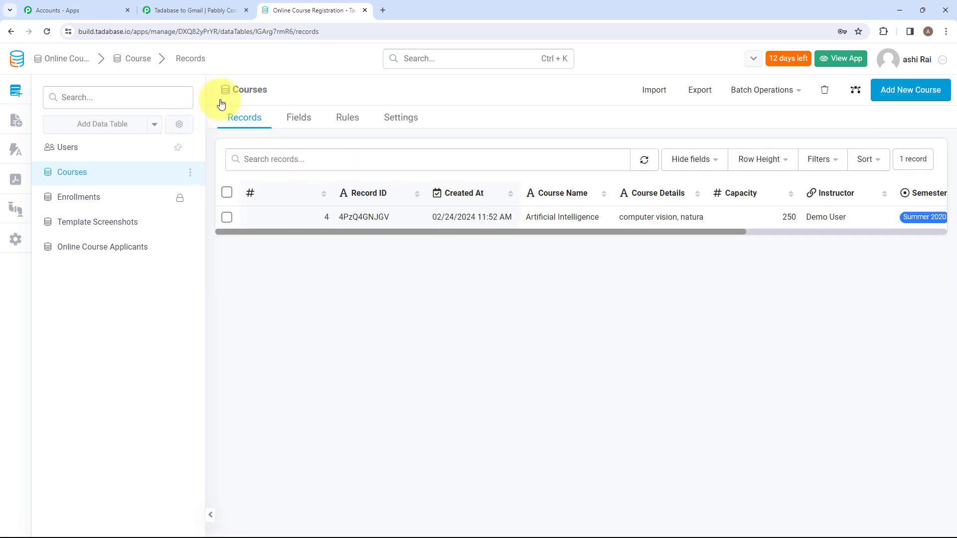
Add a record to the Online Course Applicants table with the applicant's name, email and phone number, and save it
left_click(67, 252)
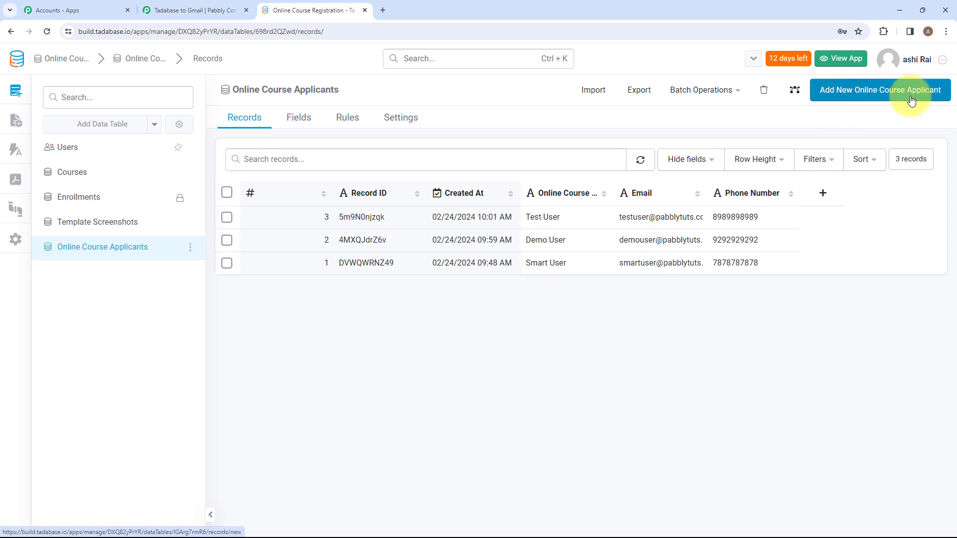
left_click(877, 99)
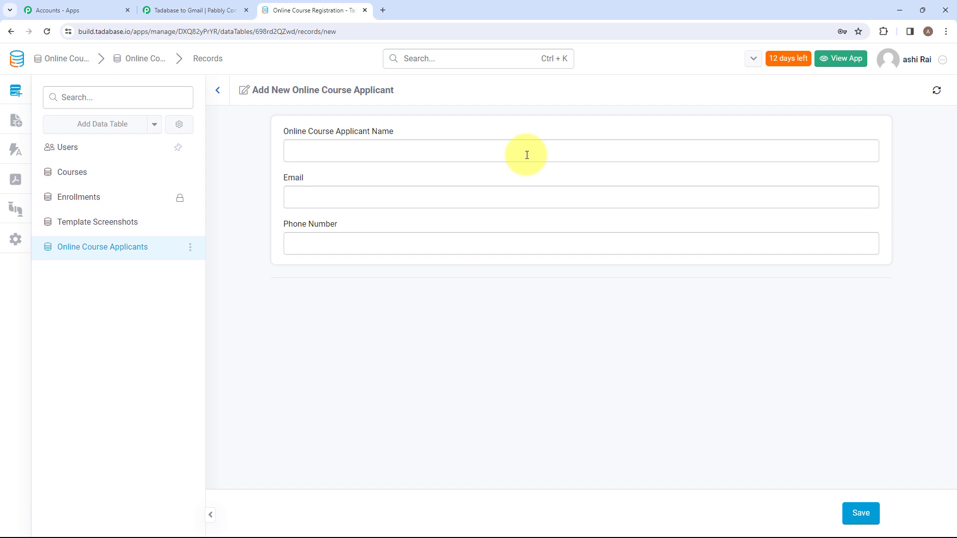
left_click(526, 155)
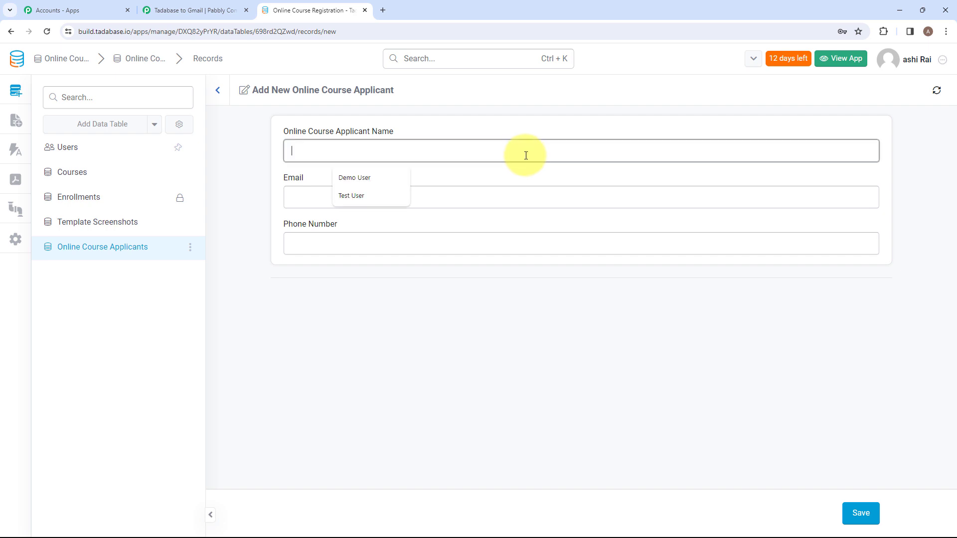
type("A")
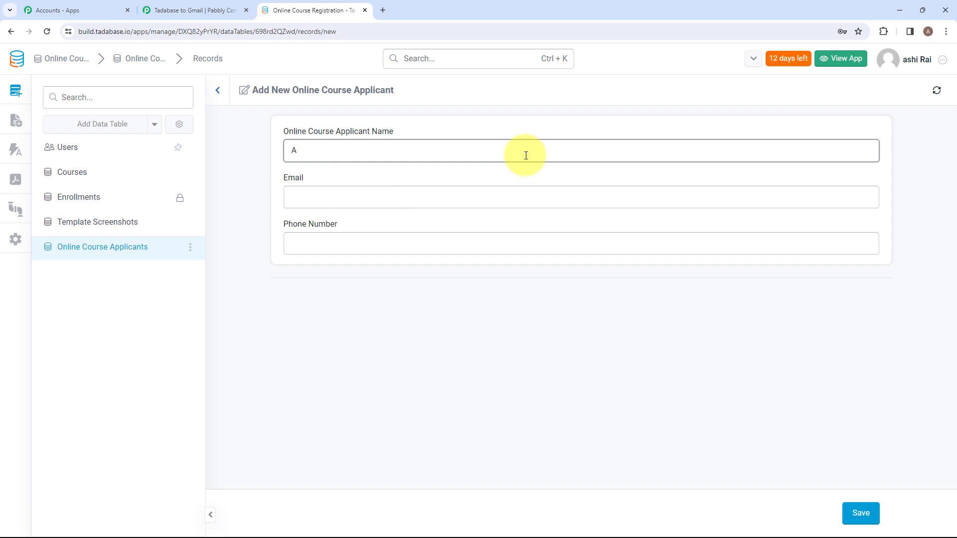
type("dmin User")
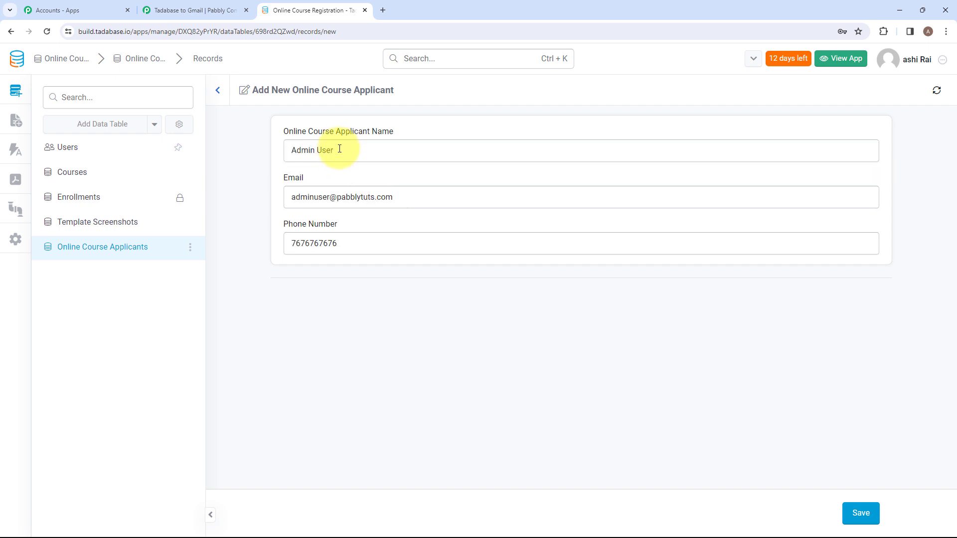
left_click_drag(336, 149, 279, 157)
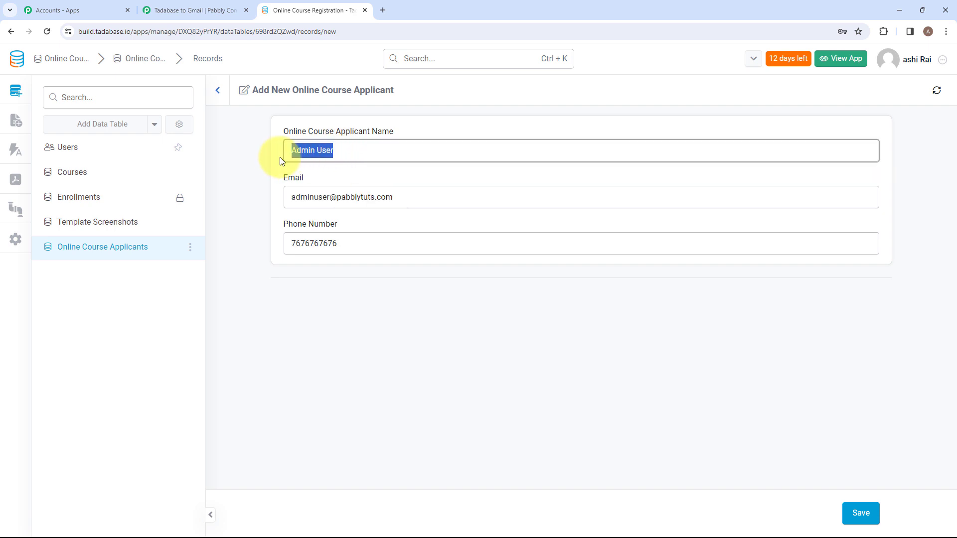
left_click(341, 182)
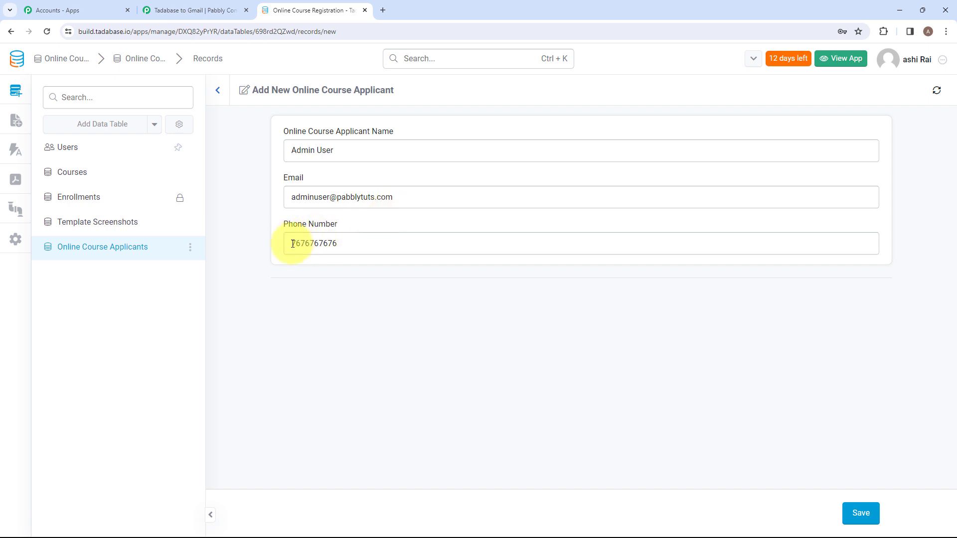
left_click(864, 522)
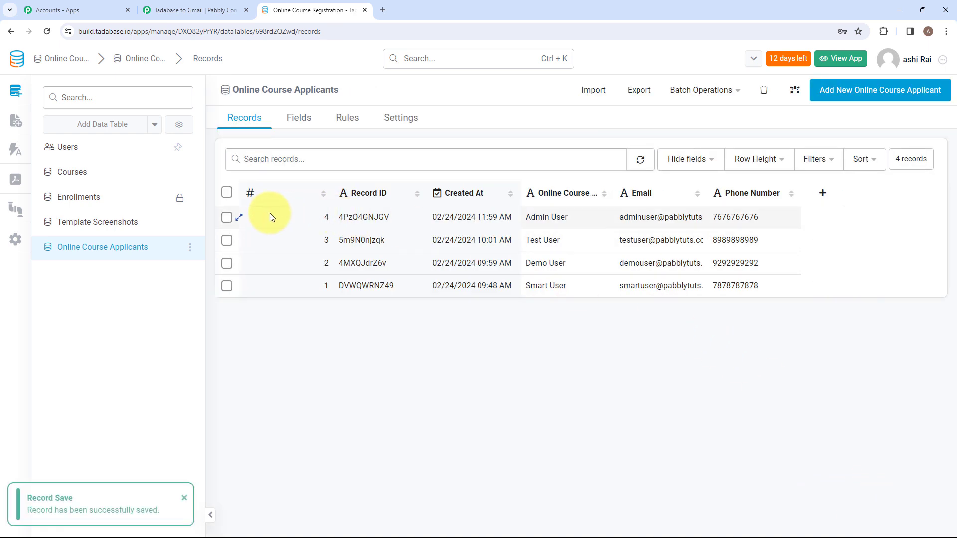
left_click_drag(270, 217, 775, 217)
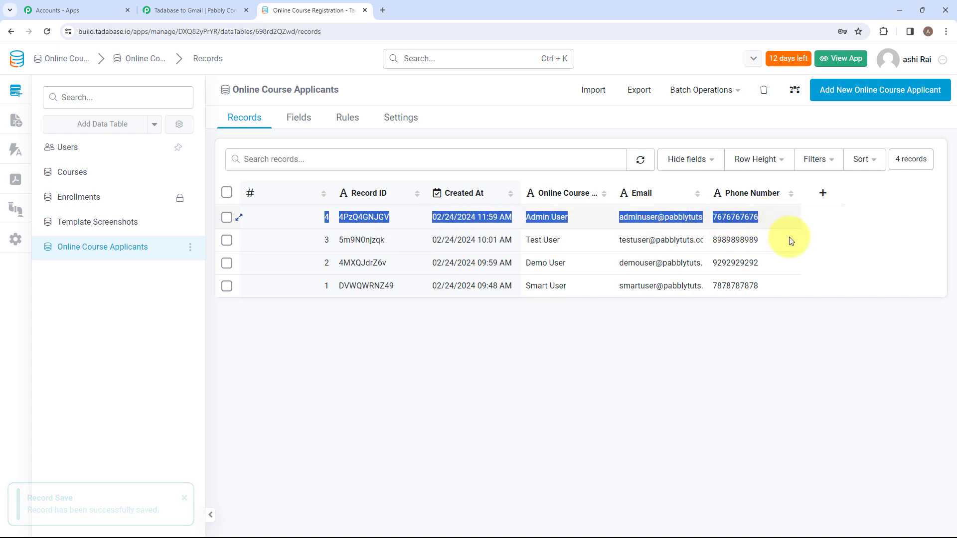
left_click(801, 354)
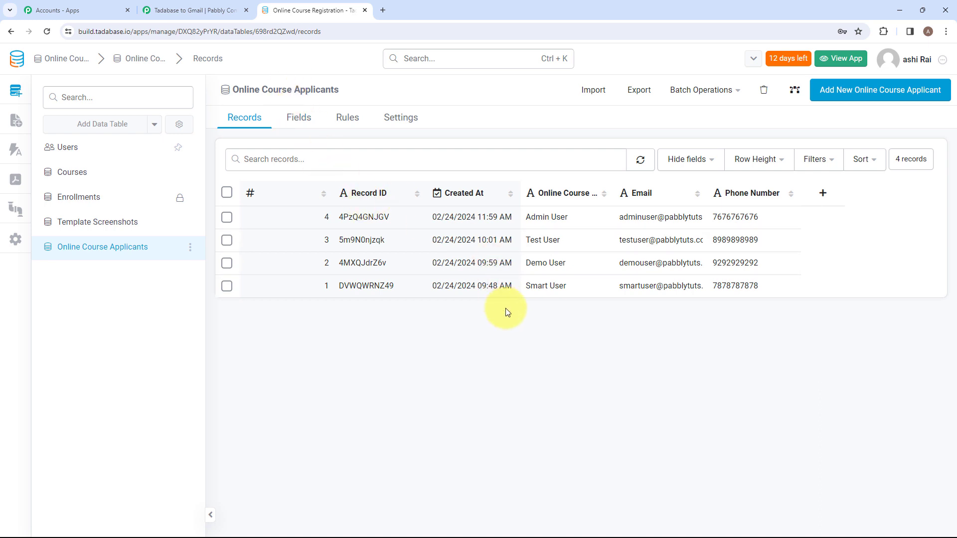
Switch to the Pabbly Connect workflow and check the captured Tadabase response against the new applicant's phone number, email and name
left_click(191, 10)
scroll(453, 303, "down", 7)
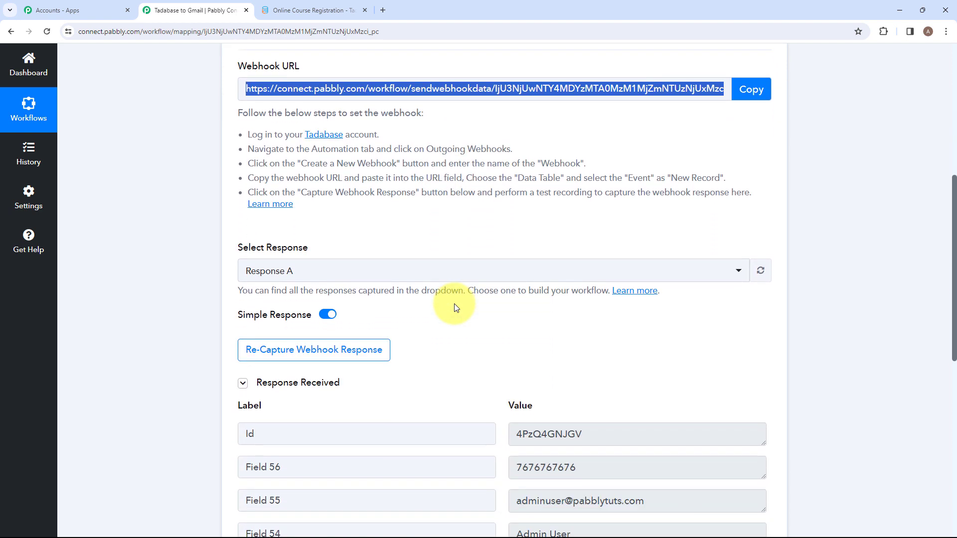
scroll(453, 307, "down", 1)
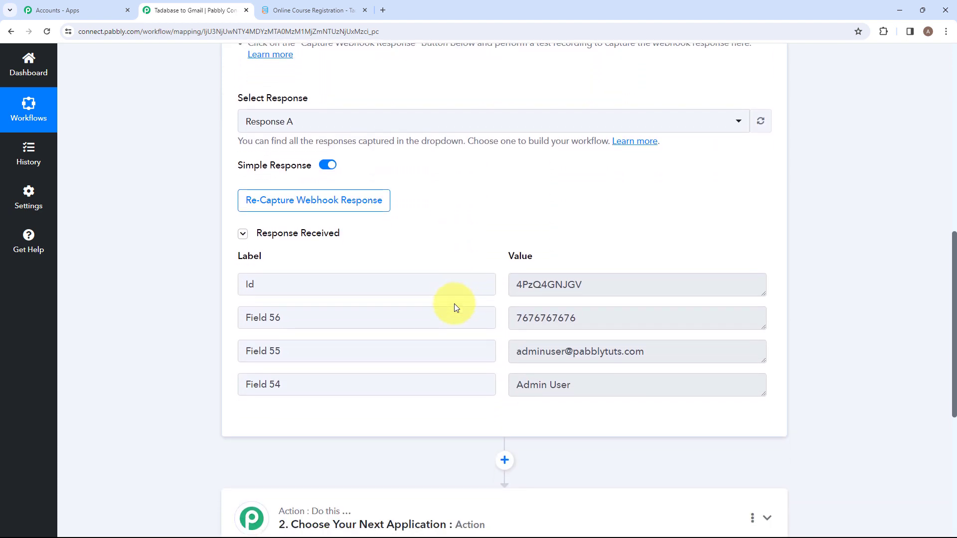
left_click_drag(575, 318, 493, 324)
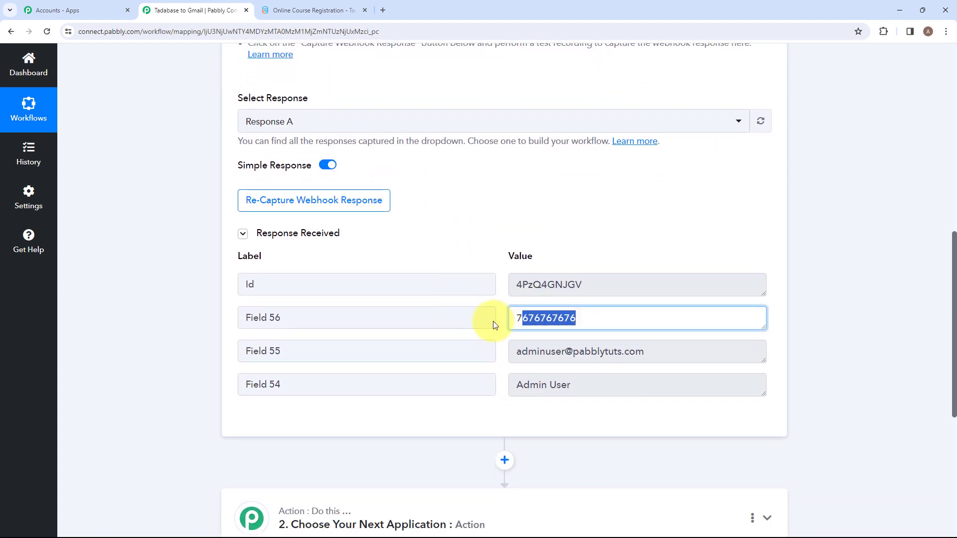
left_click_drag(664, 354, 519, 352)
left_click_drag(537, 385, 496, 364)
left_click(581, 191)
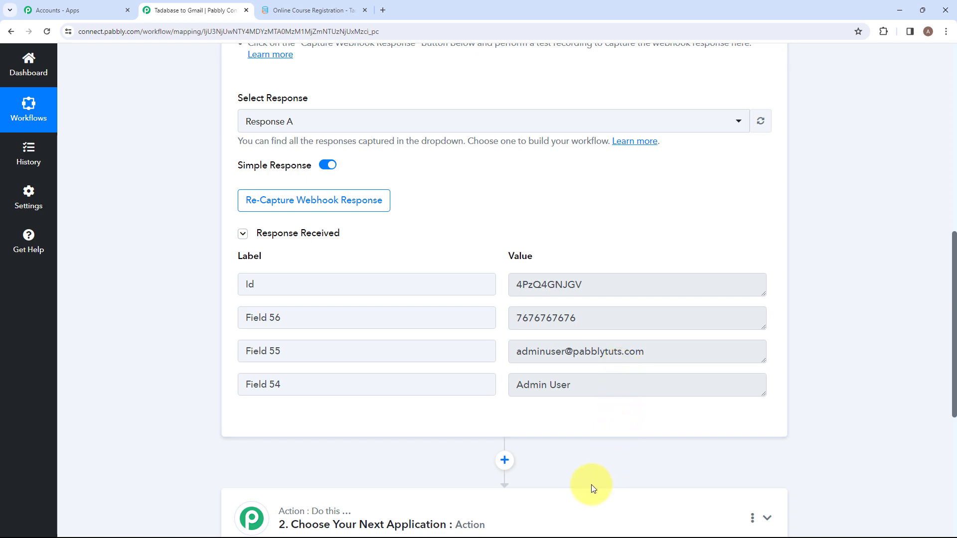
Choose Gmail as the workflow's action application and Send Email as its action event
left_click(572, 508)
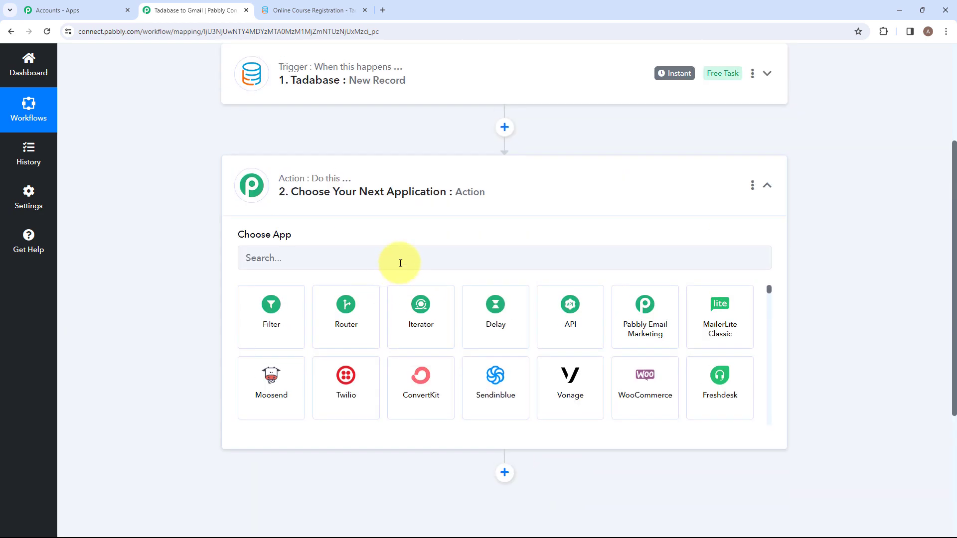
left_click(400, 263)
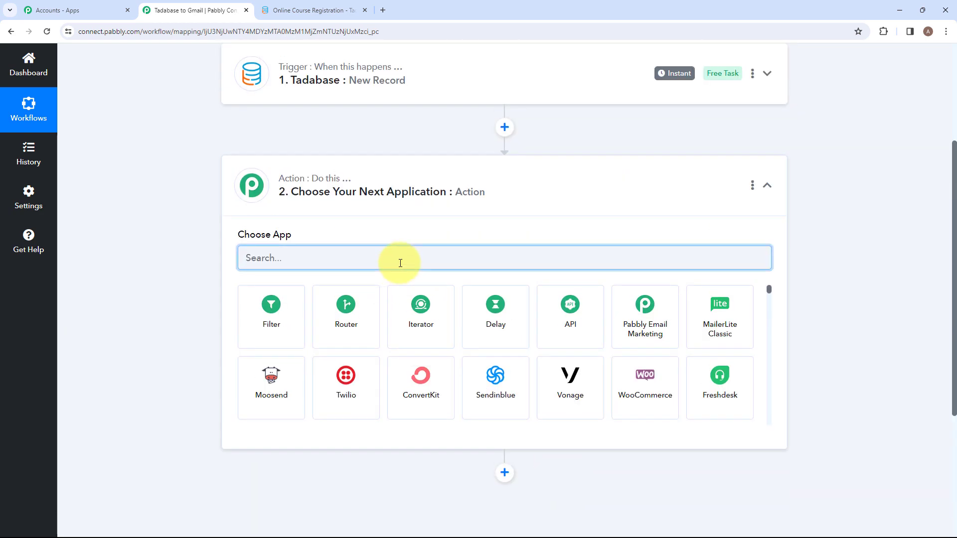
type("Gma")
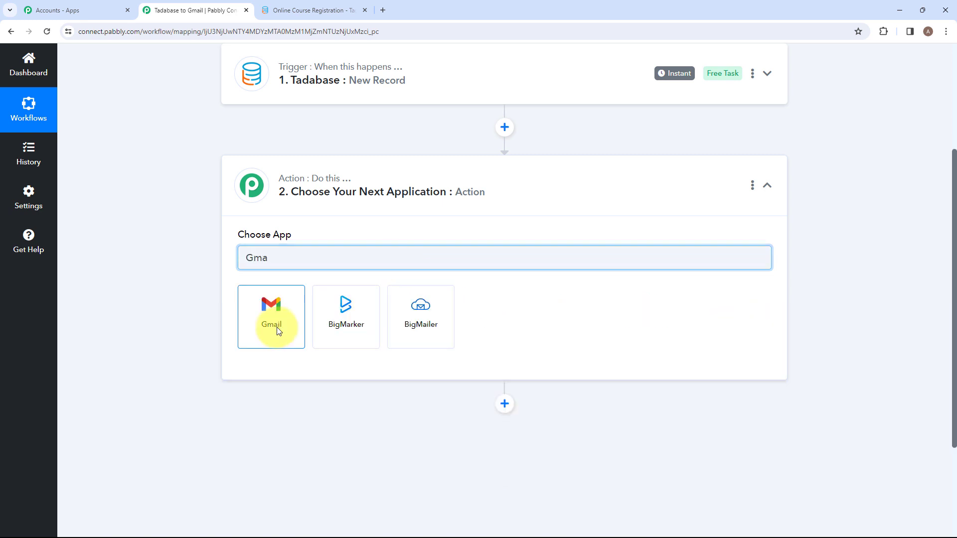
left_click(277, 329)
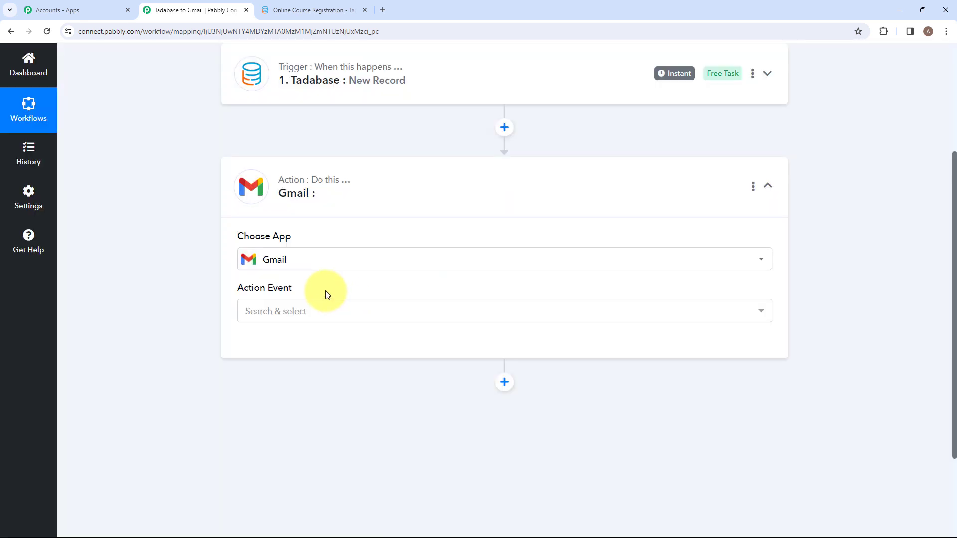
left_click(330, 312)
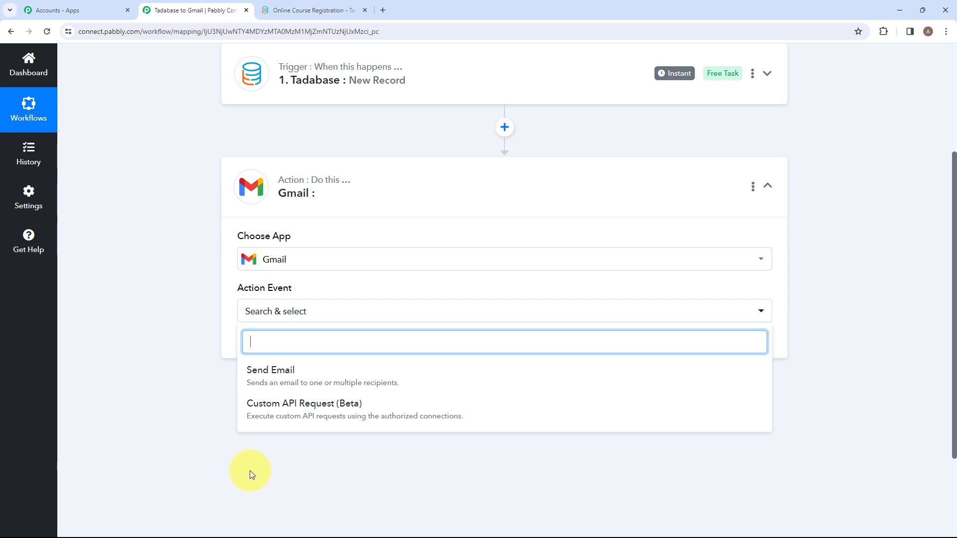
left_click(277, 387)
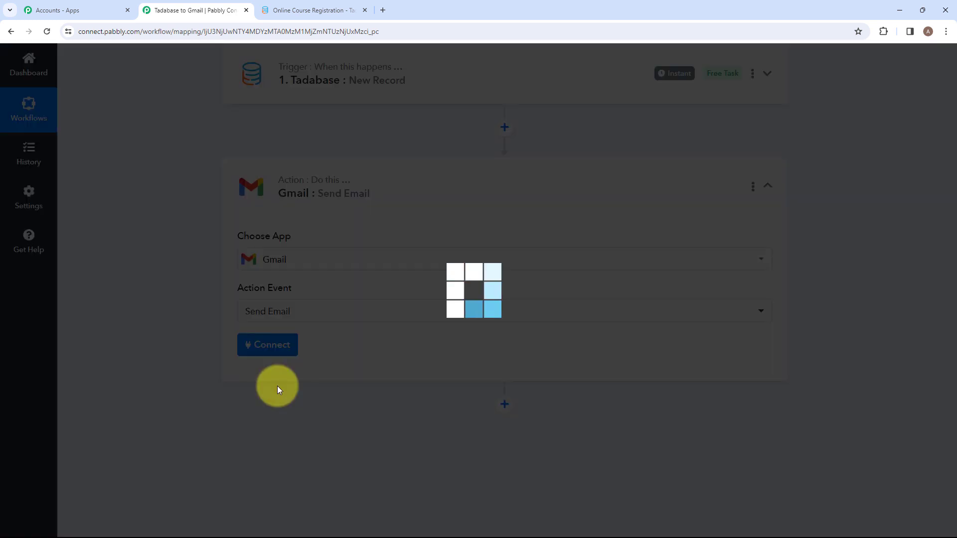
Connect the Gmail action by adding a new connection and authenticating the Gmail account
left_click(275, 351)
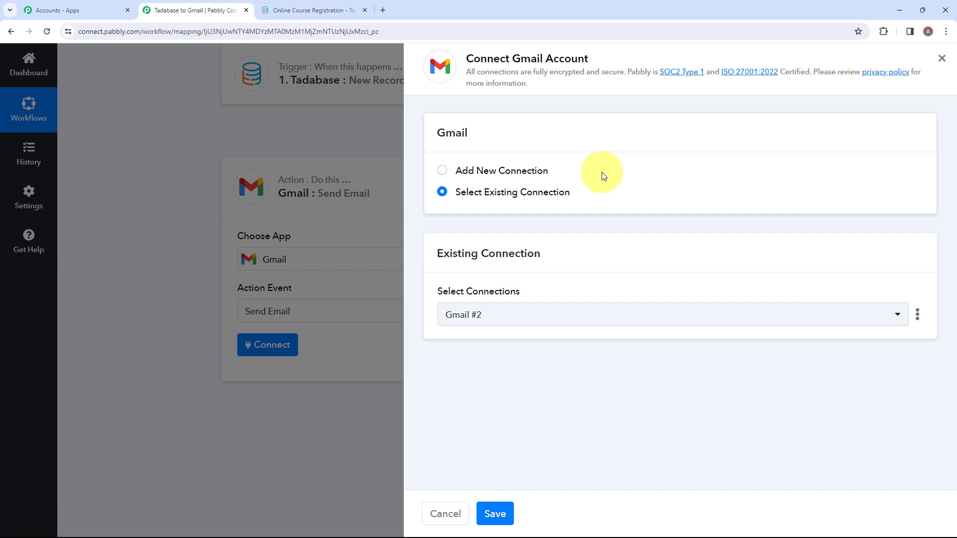
left_click(443, 174)
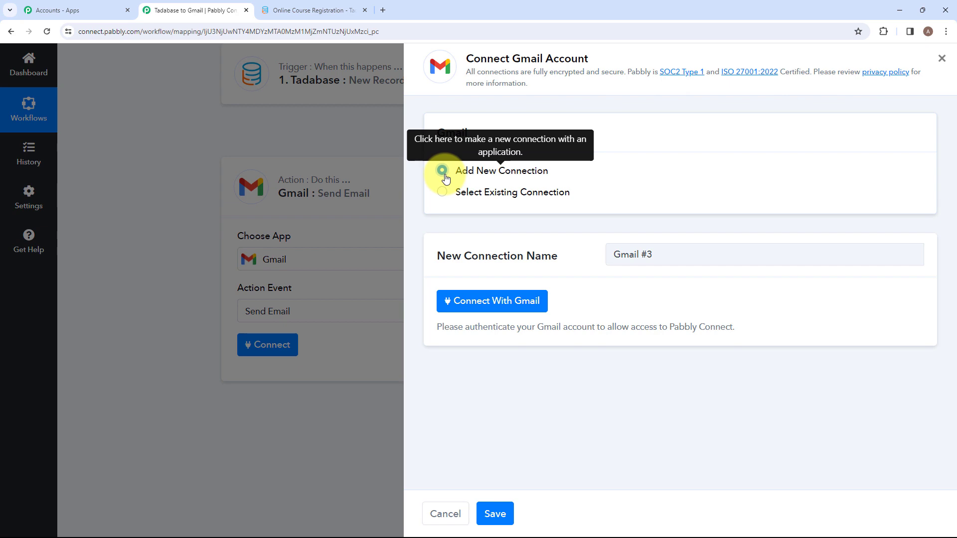
left_click(493, 304)
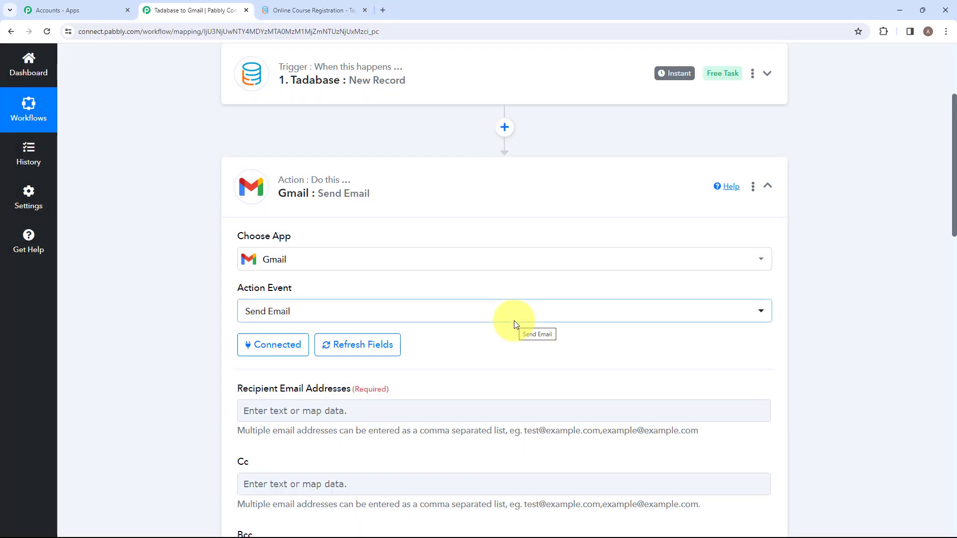
Map the recipient email address to Field 55, the applicant's email, from the Tadabase new record data
scroll(442, 309, "down", 4)
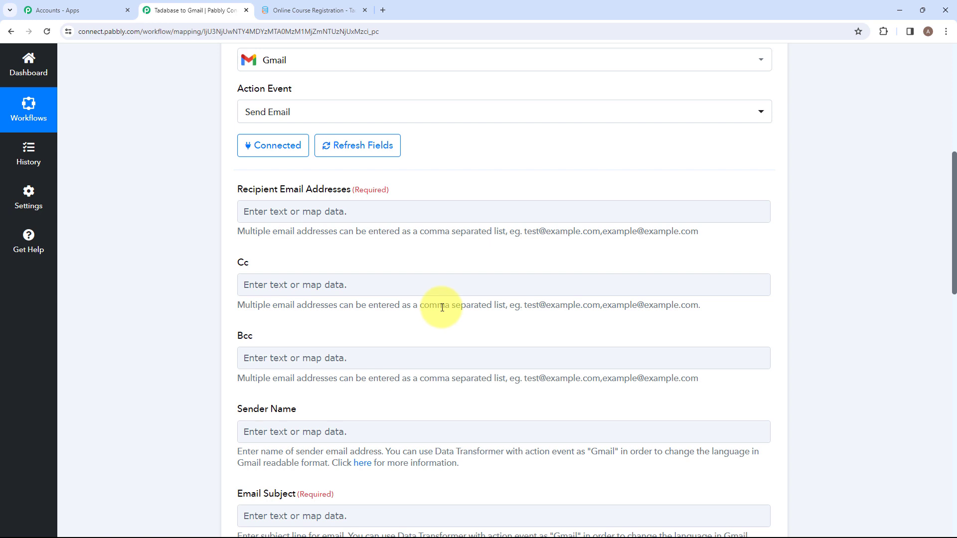
left_click(363, 209)
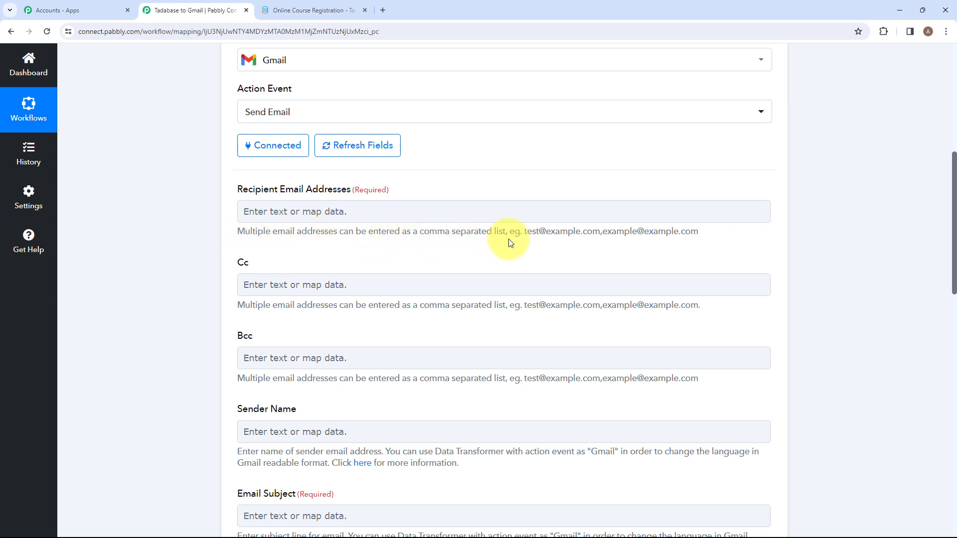
left_click(350, 207)
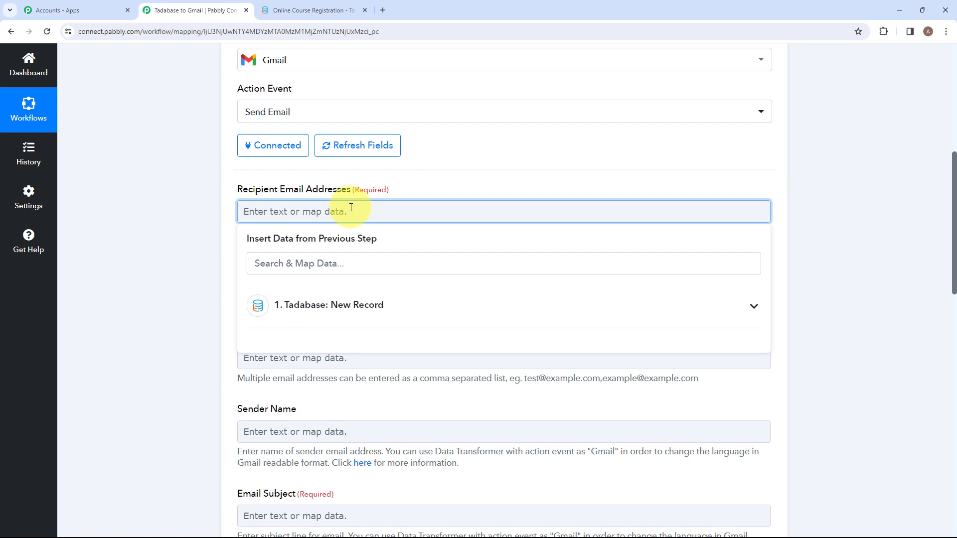
left_click(353, 306)
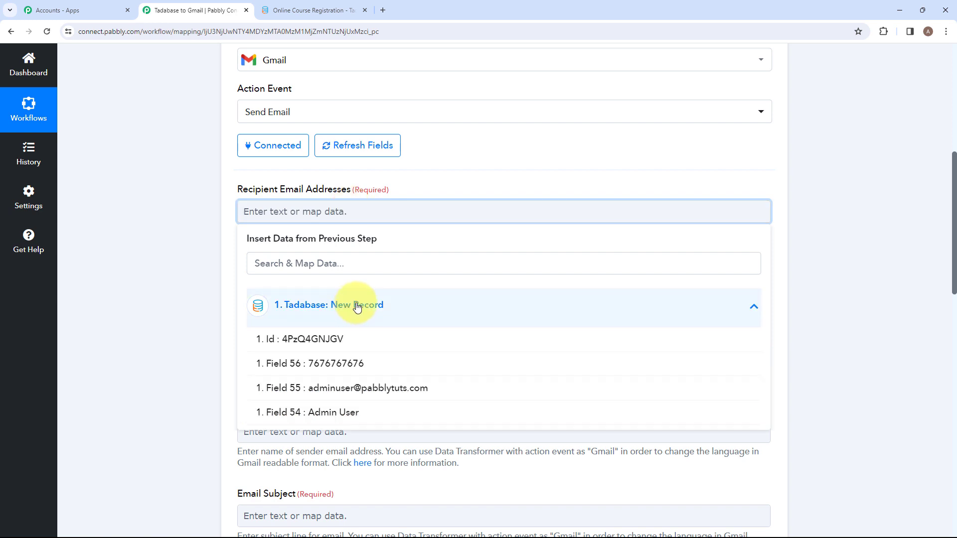
left_click(355, 388)
Leave the Cc and Bcc fields empty and enter the sender's name for the email
scroll(246, 229, "down", 1)
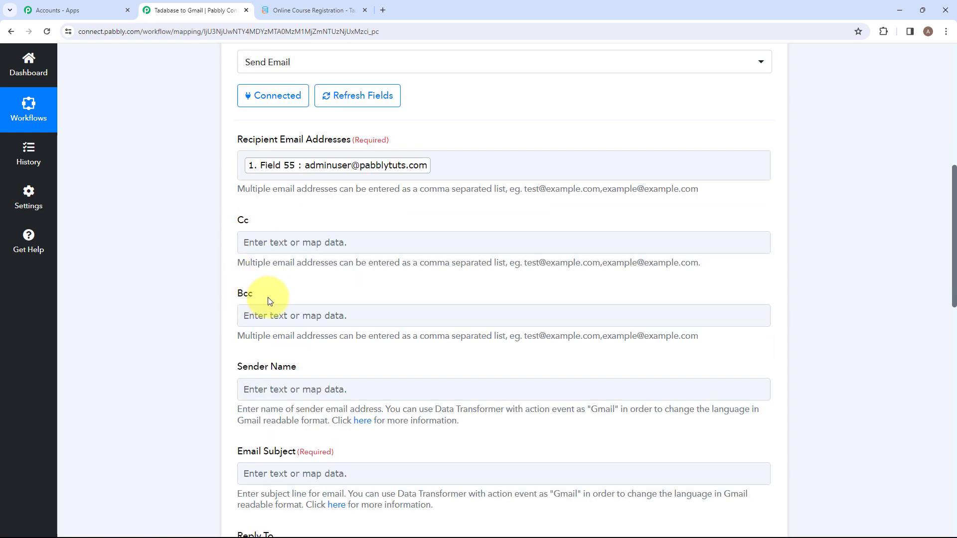
scroll(269, 296, "down", 1)
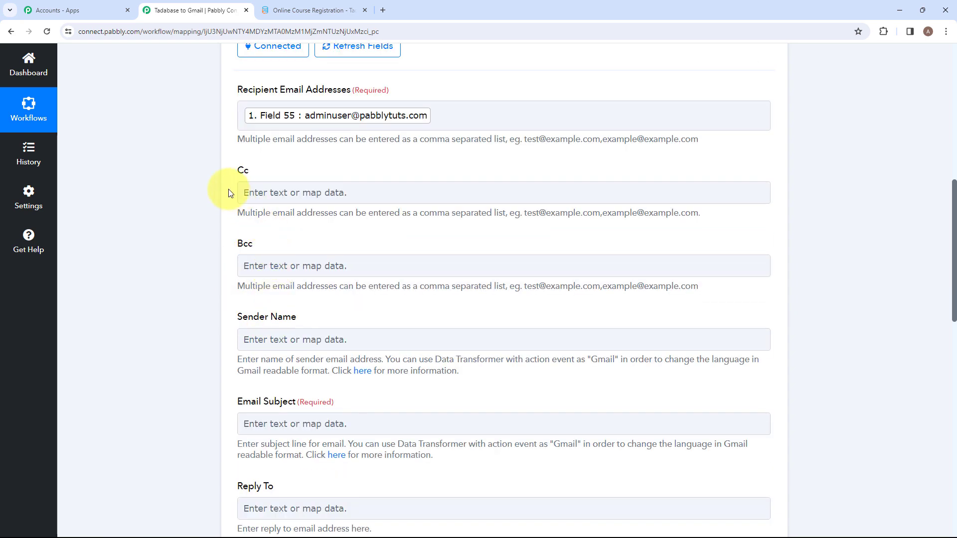
left_click(252, 191)
scroll(252, 191, "down", 2)
left_click(274, 240)
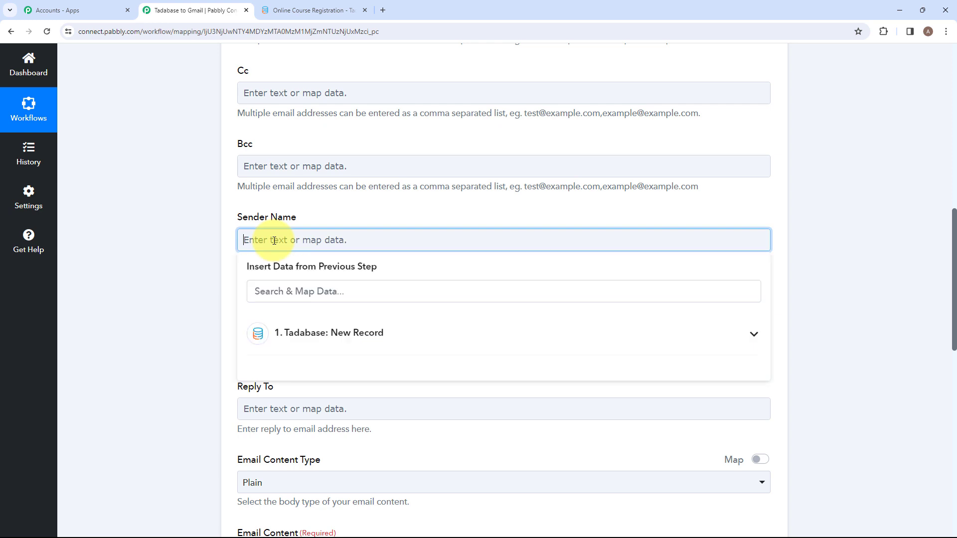
type("Dummy User")
scroll(274, 241, "down", 1)
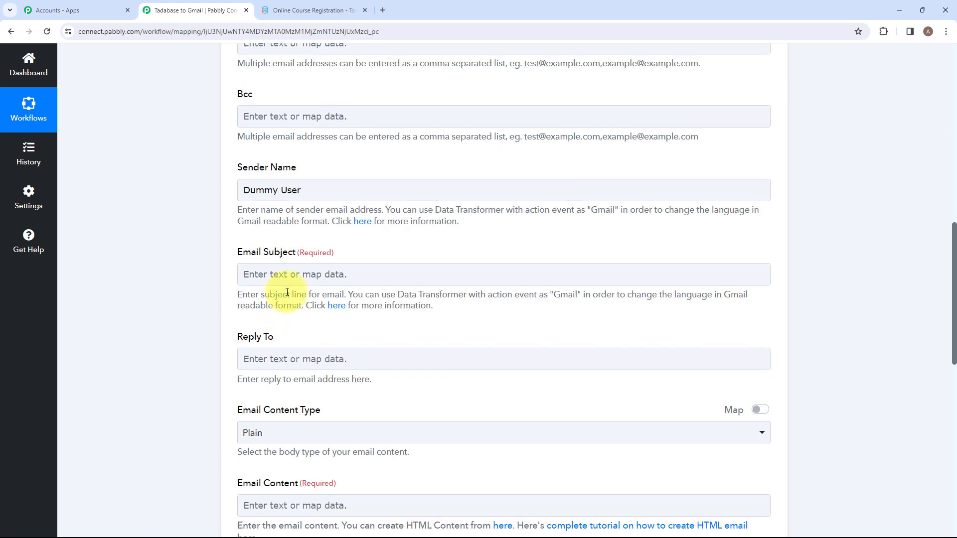
Set the email subject to "Confirmation of Your Online Course Registration"
left_click(277, 276)
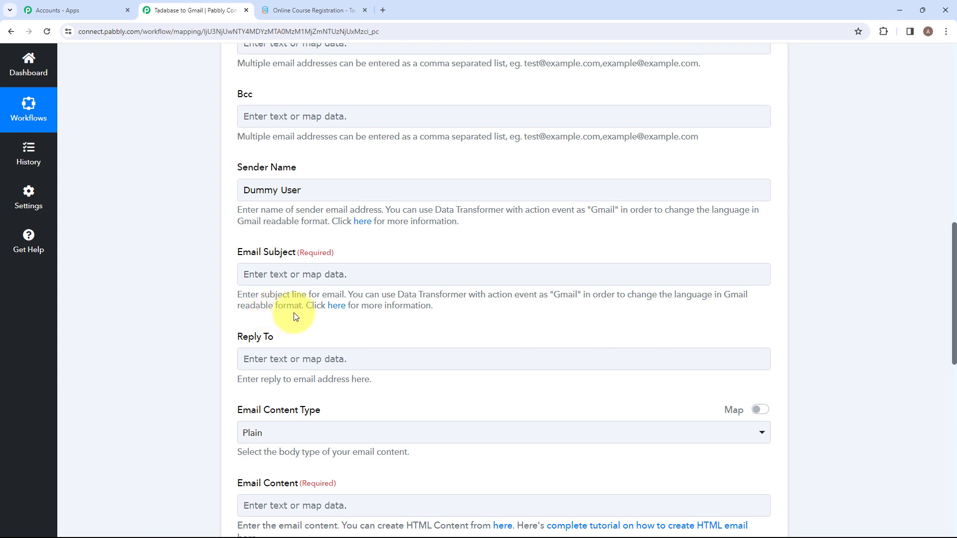
left_click(259, 277)
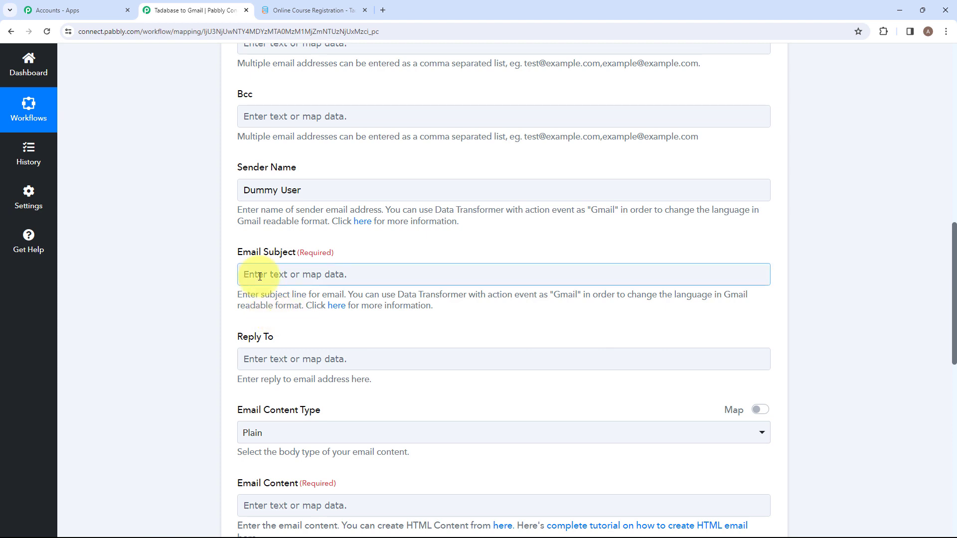
left_click(260, 276)
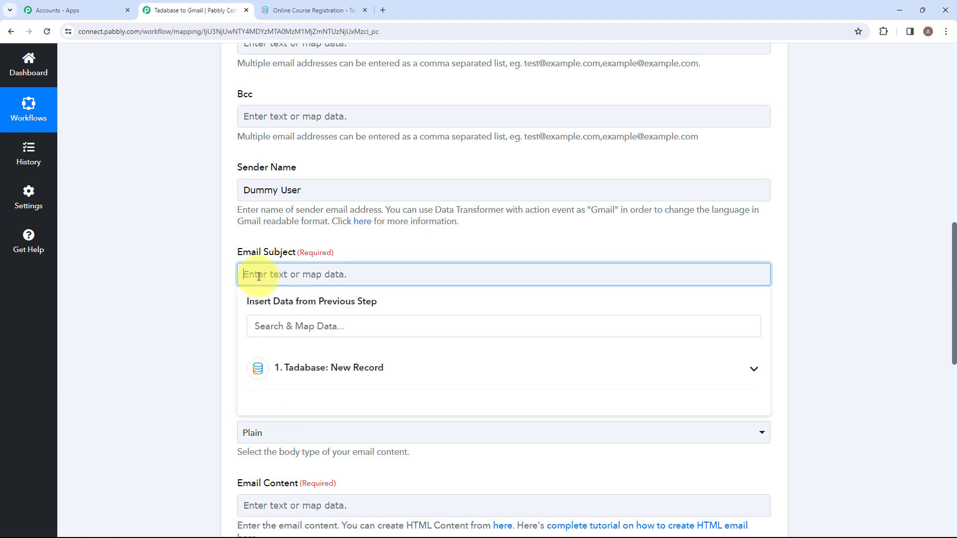
type("Confirmation of Your Online Course Registration")
left_click_drag(248, 274, 443, 270)
left_click(459, 270)
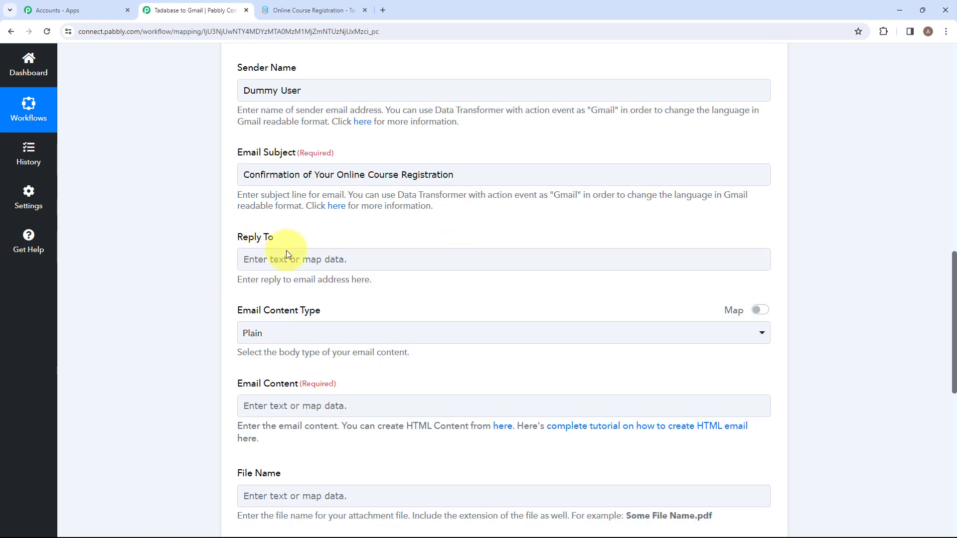
Leave the Reply To field empty and choose Plain as the email content type
scroll(325, 299, "down", 2)
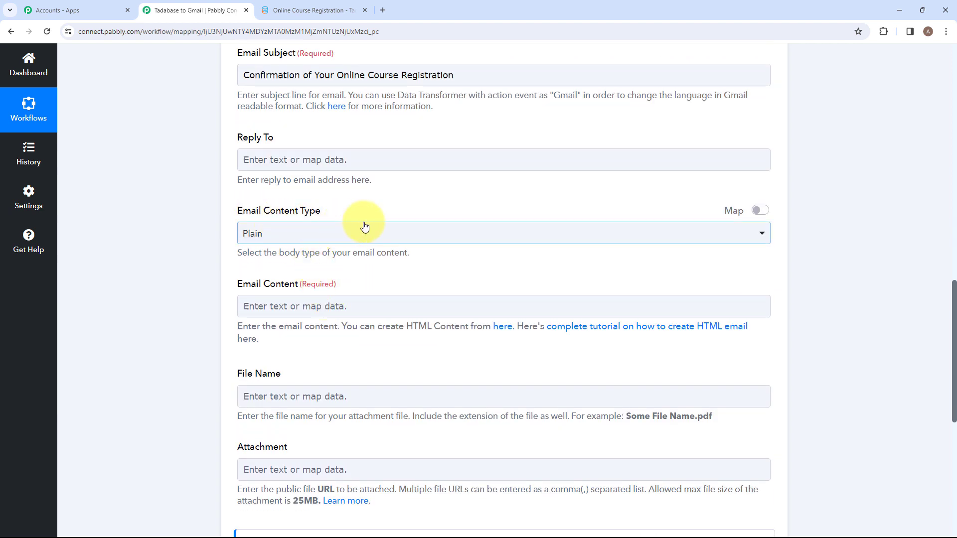
left_click(762, 237)
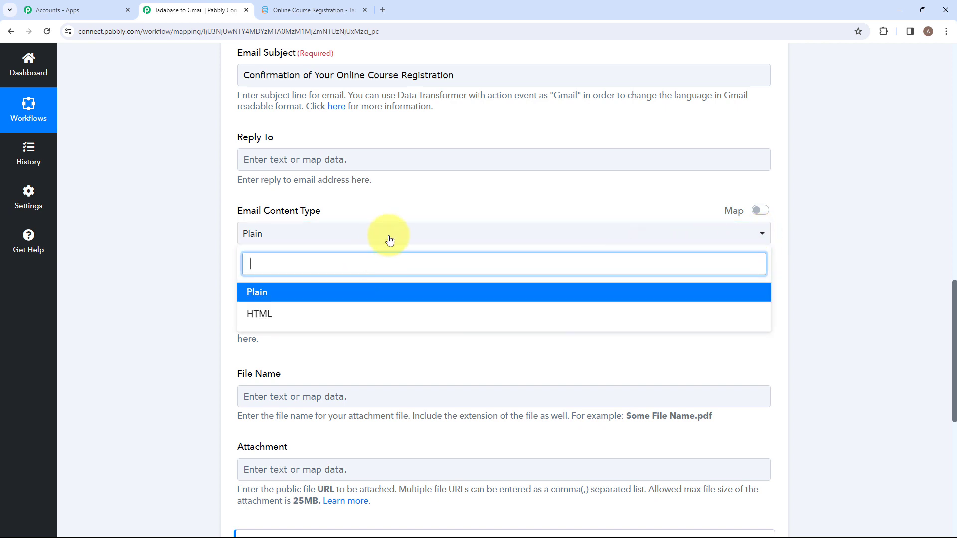
left_click(383, 295)
Fill the email content with the prepared message confirming enrollment in the "Artificial Intelligence" online course beginning 01 March 2024
scroll(373, 274, "down", 1)
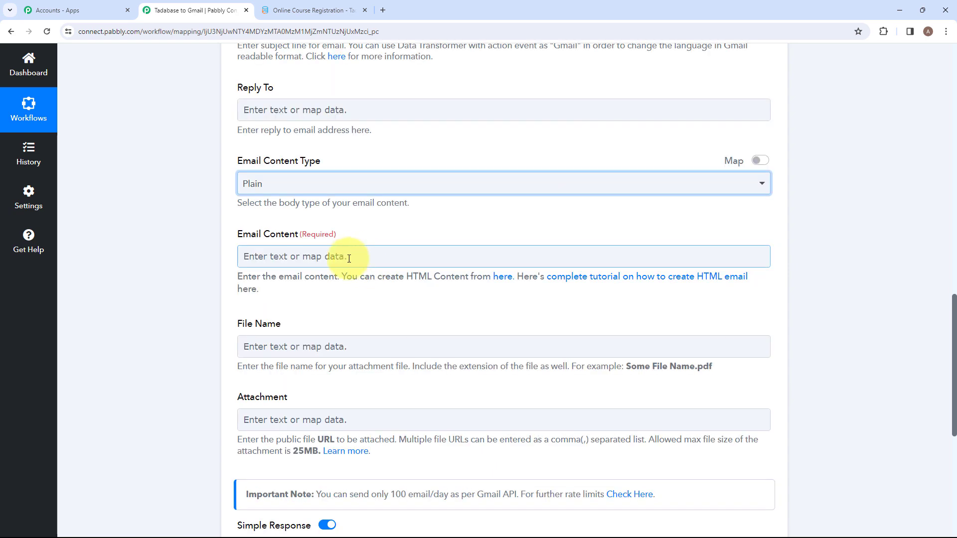
left_click(283, 255)
key("ctrl+v")
scroll(284, 256, "up", 1)
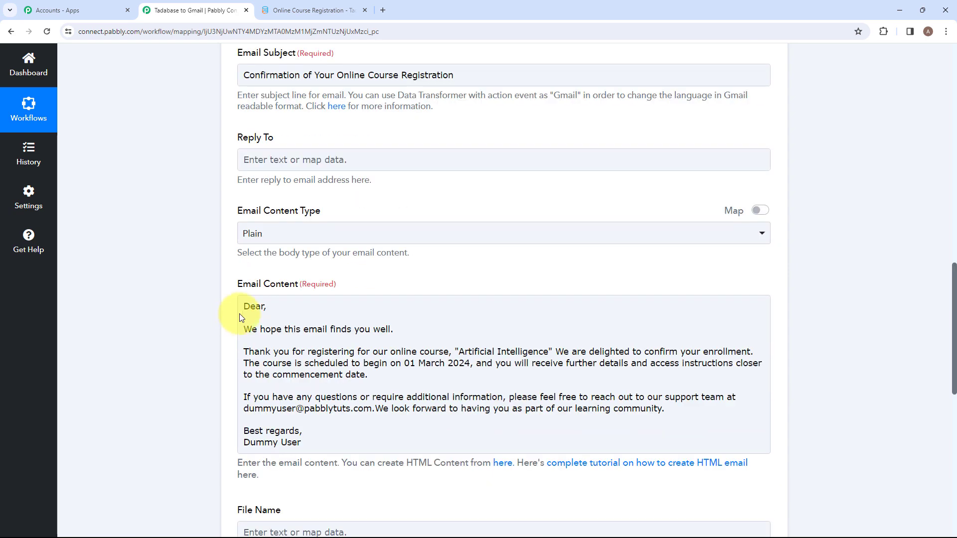
left_click_drag(242, 306, 357, 447)
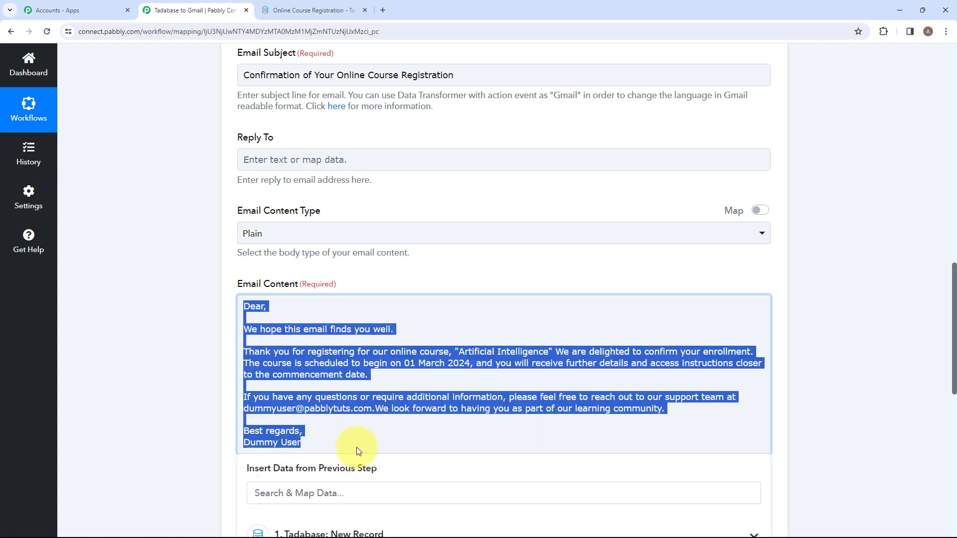
Personalize the greeting by mapping Field 54, the applicant's name, from the Tadabase new record data after "Dear", followed by a comma
left_click(285, 306)
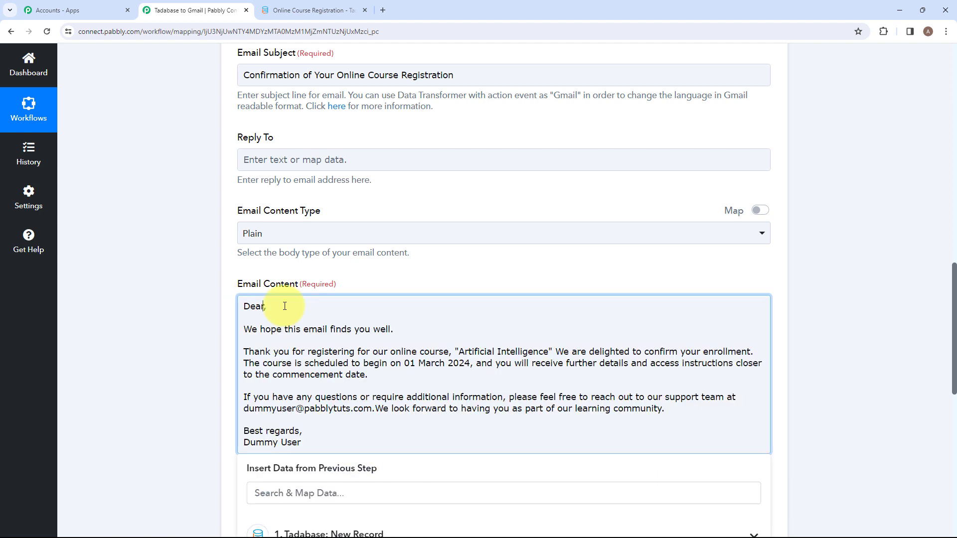
key("BackSpace")
scroll(365, 421, "down", 2)
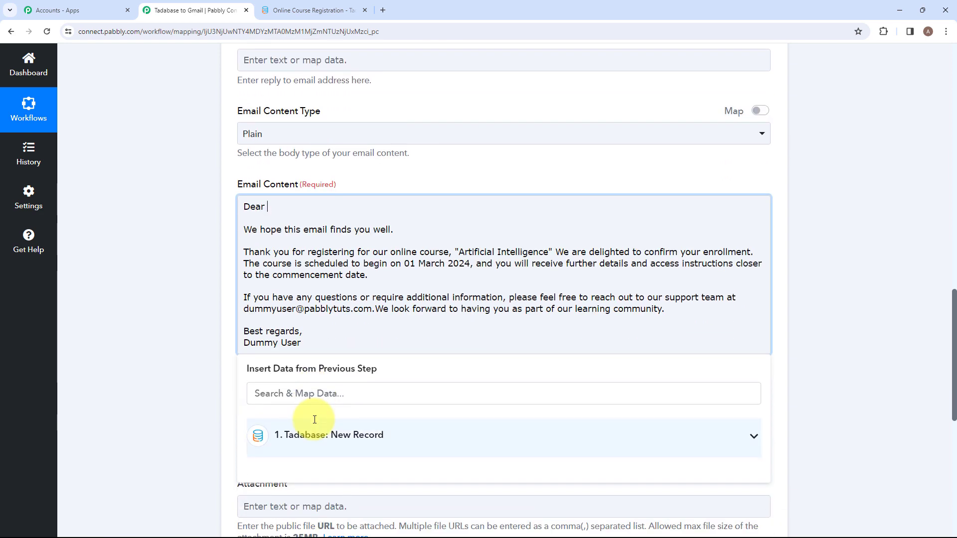
left_click(366, 432)
scroll(365, 429, "down", 1)
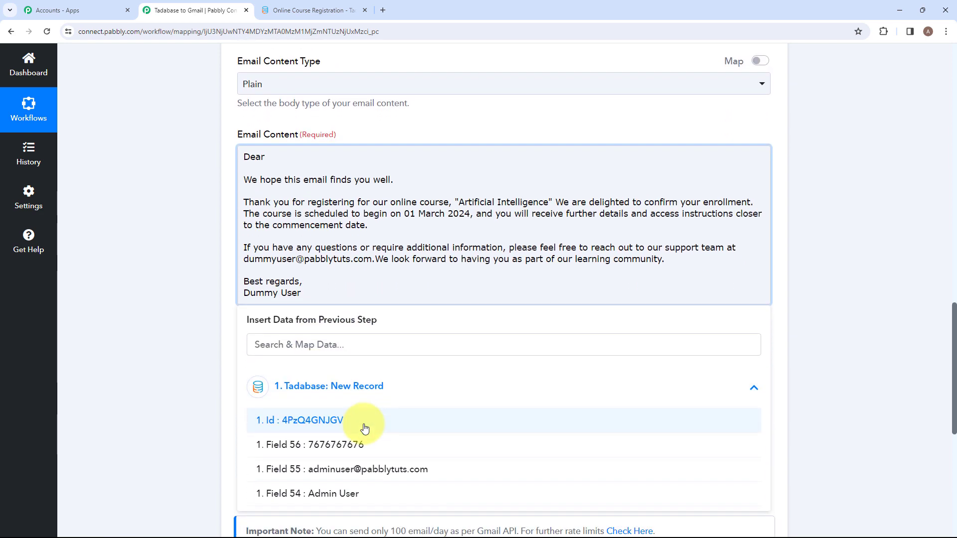
left_click(357, 493)
type(",")
scroll(317, 274, "up", 2)
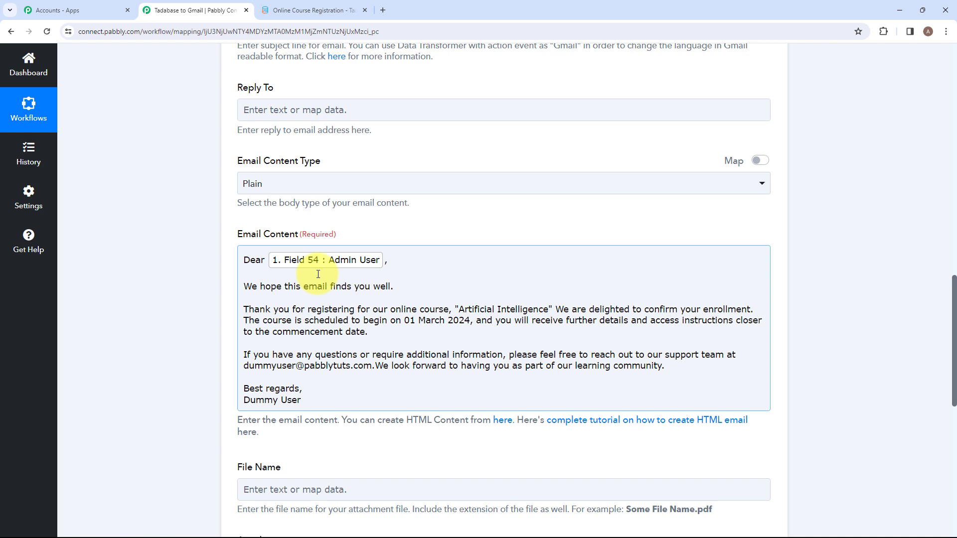
Leave the file name and attachment empty, then save the Gmail action and send a test request
scroll(253, 256, "down", 5)
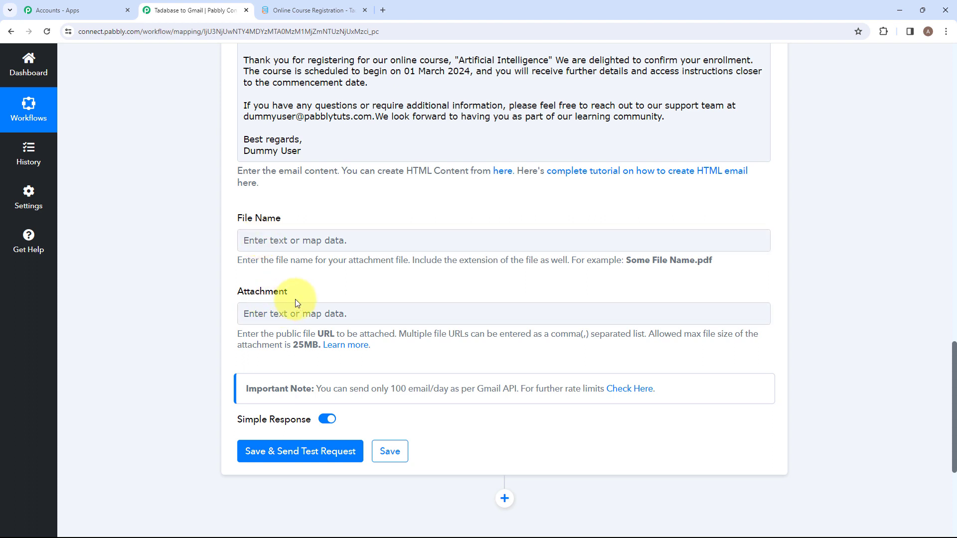
scroll(295, 299, "down", 1)
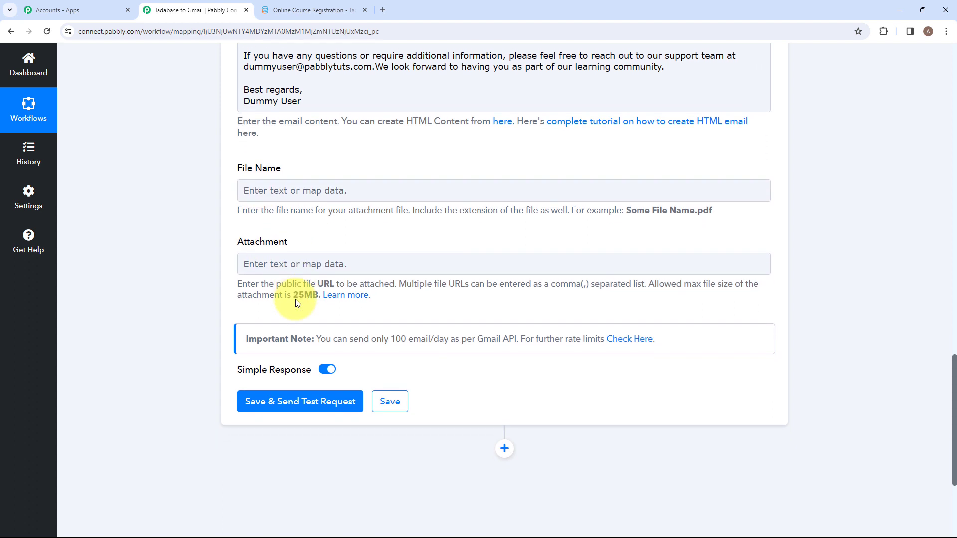
left_click(307, 401)
scroll(339, 383, "down", 1)
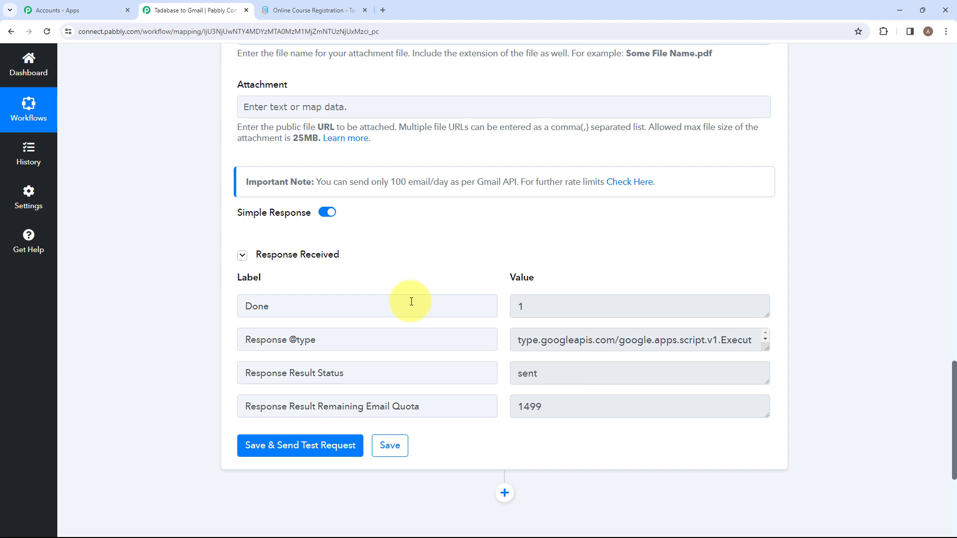
scroll(411, 301, "up", 3)
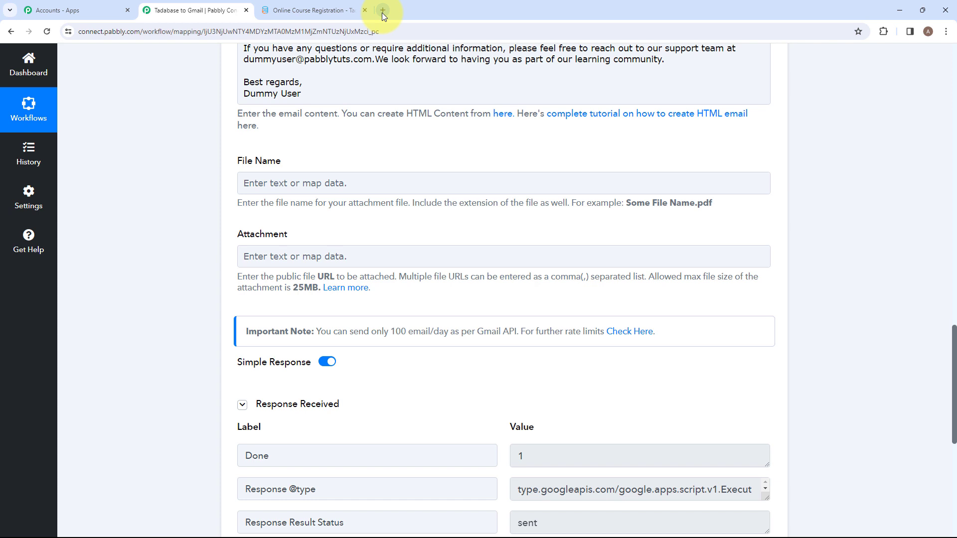
Switch to Gmail in a new browser tab and check the greeting and body of the received registration confirmation email
left_click(381, 13)
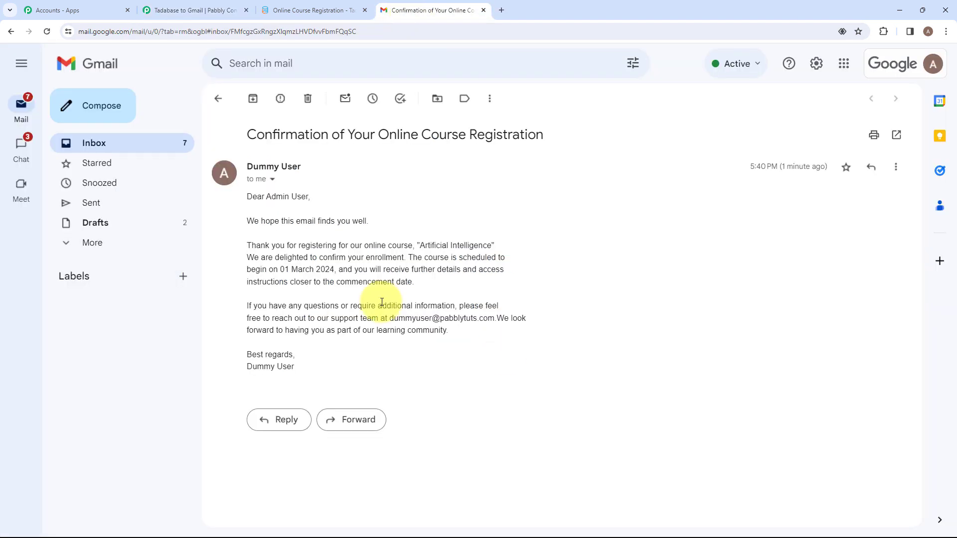
left_click_drag(246, 197, 320, 363)
left_click(288, 210)
left_click(331, 354)
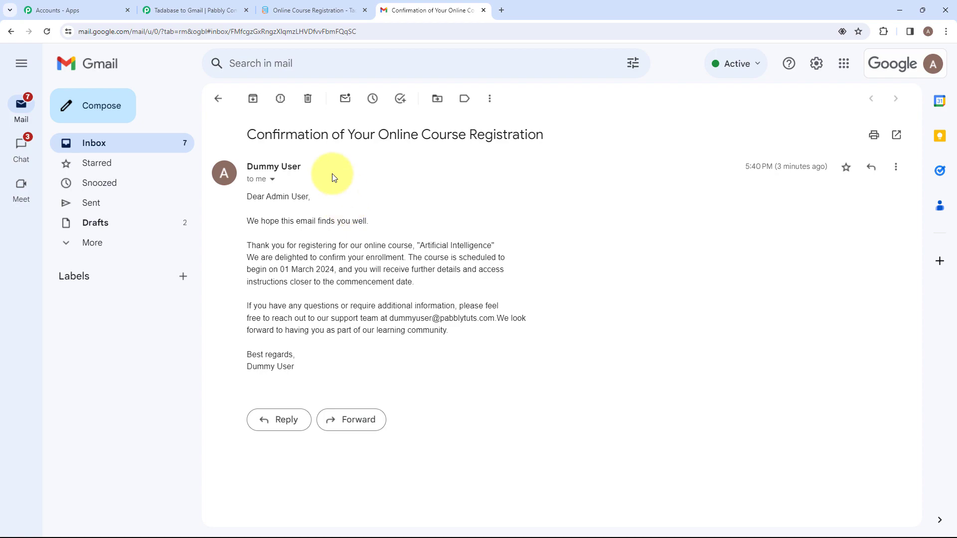
Return to the Tadabase to Gmail workflow in Pabbly Connect and collapse the Gmail Send Email action
left_click(180, 6)
scroll(376, 278, "up", 20)
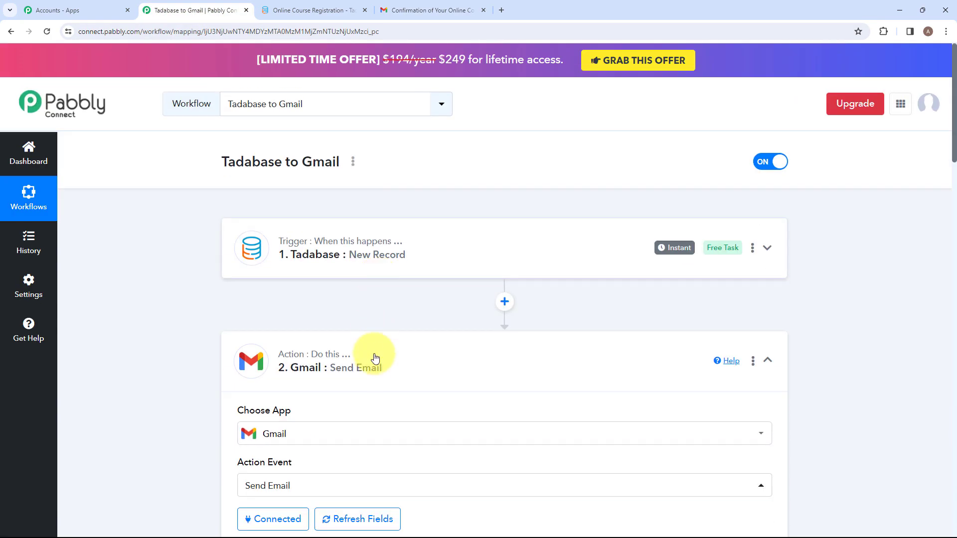
left_click(375, 357)
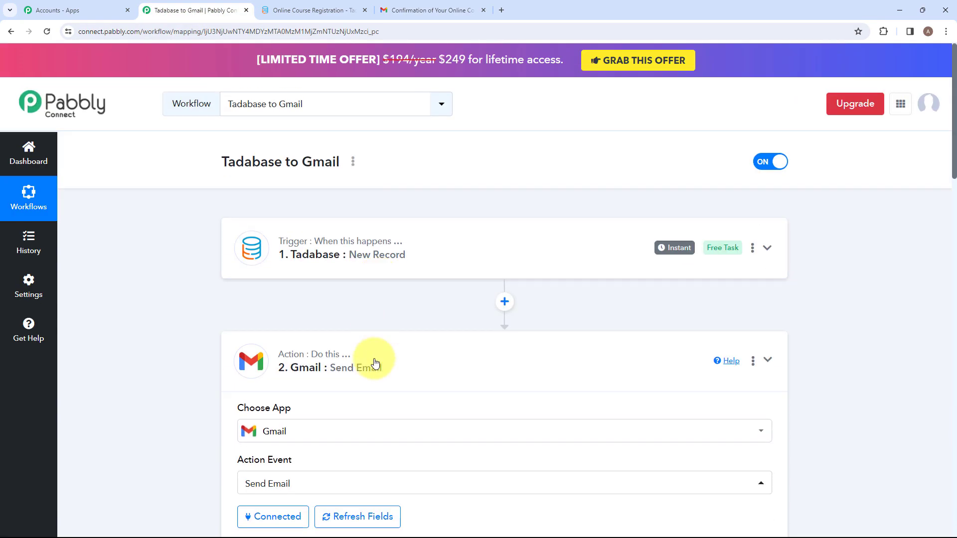